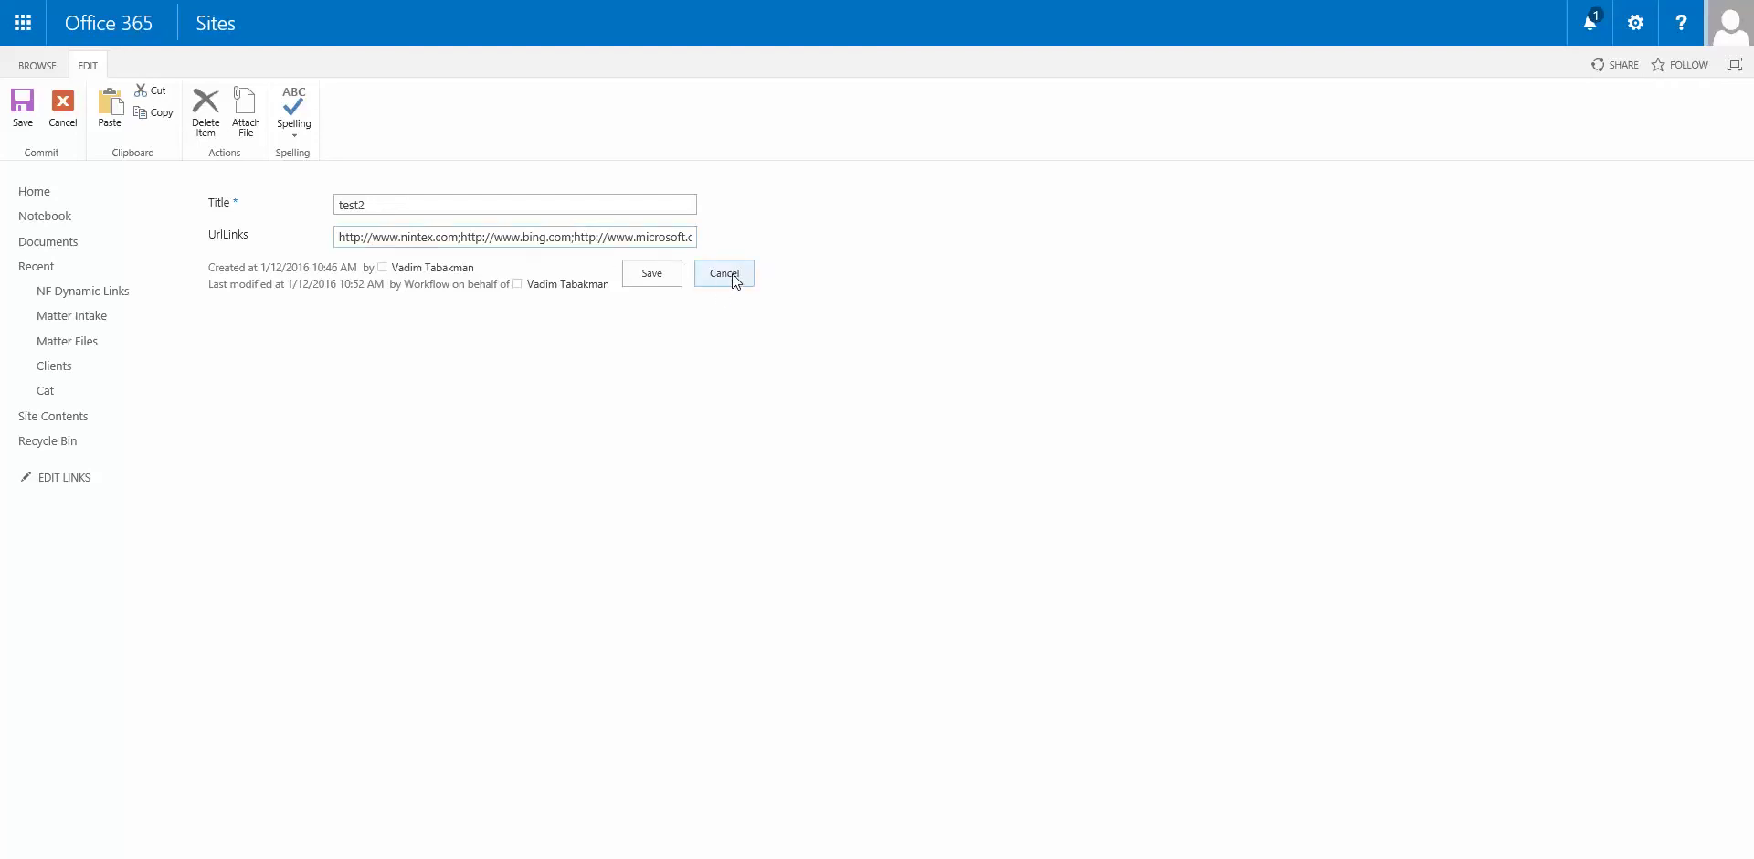
- Cancel the test2 item edit without saving to return to the NF Dynamic Links list
click(717, 275)
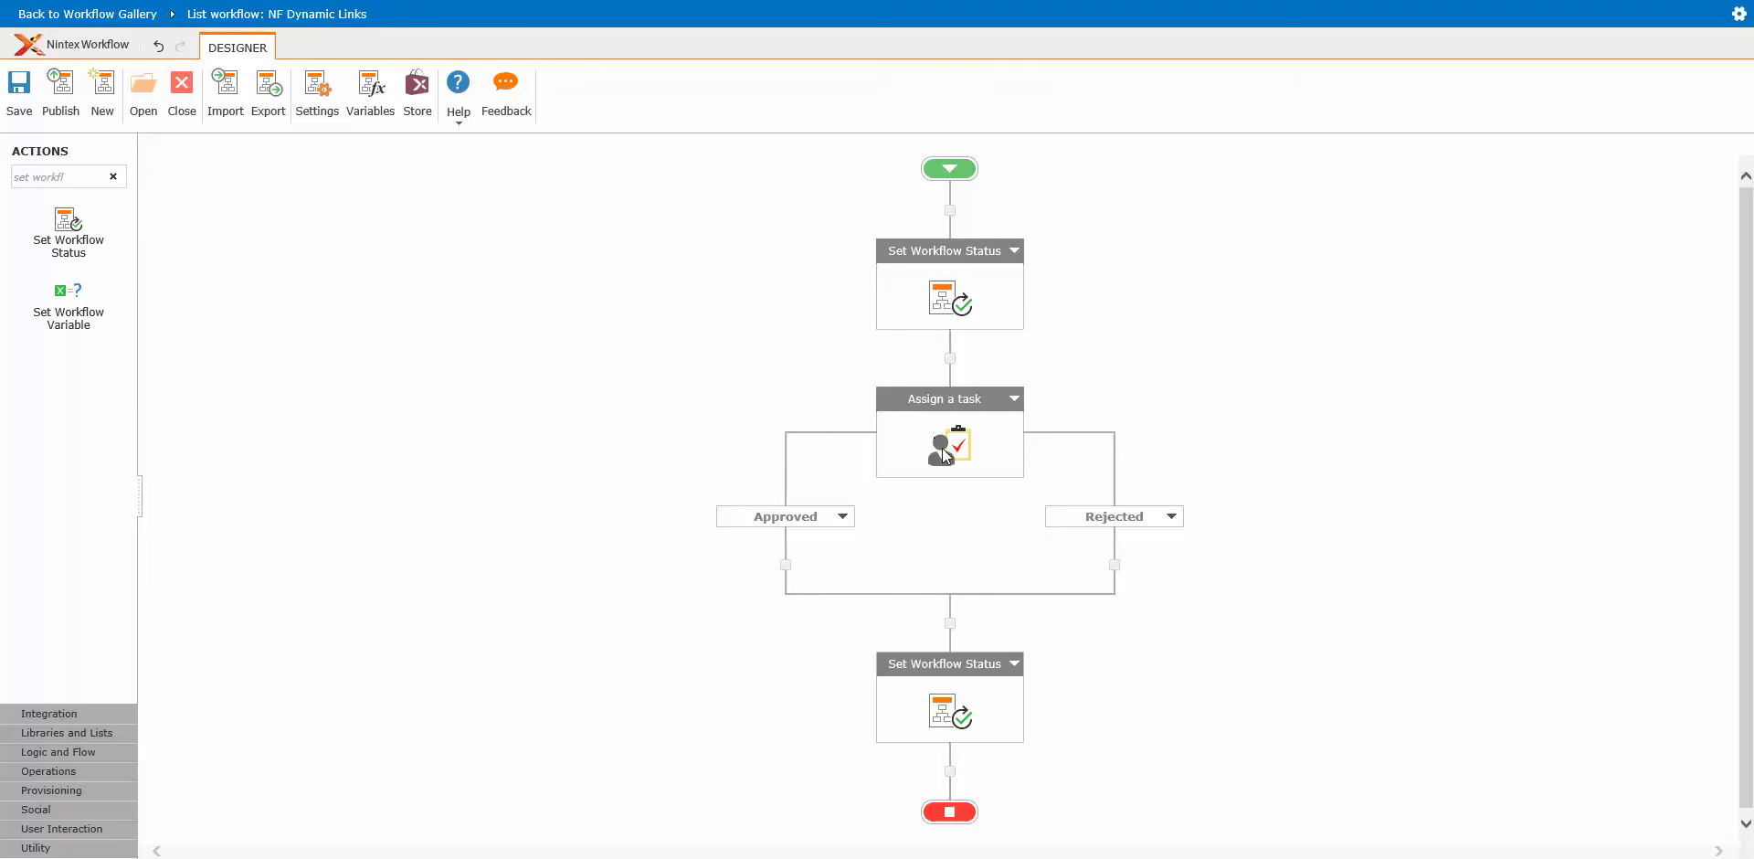
- Open the Assign a task action's settings and launch its task form in Nintex Forms
double_click(946, 456)
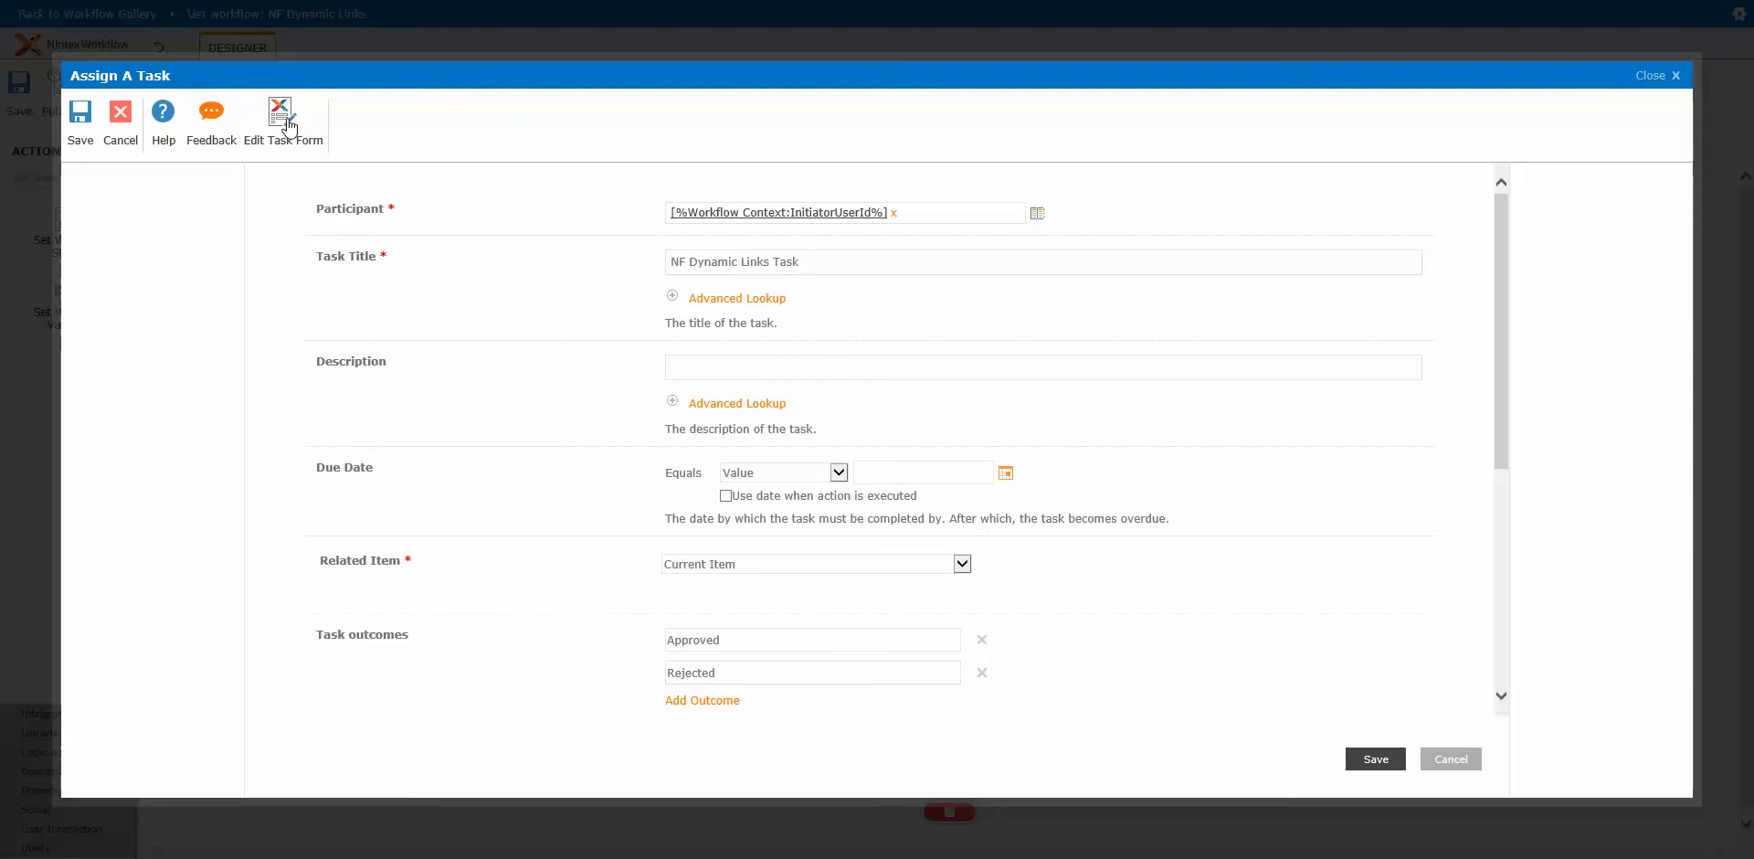
click(283, 128)
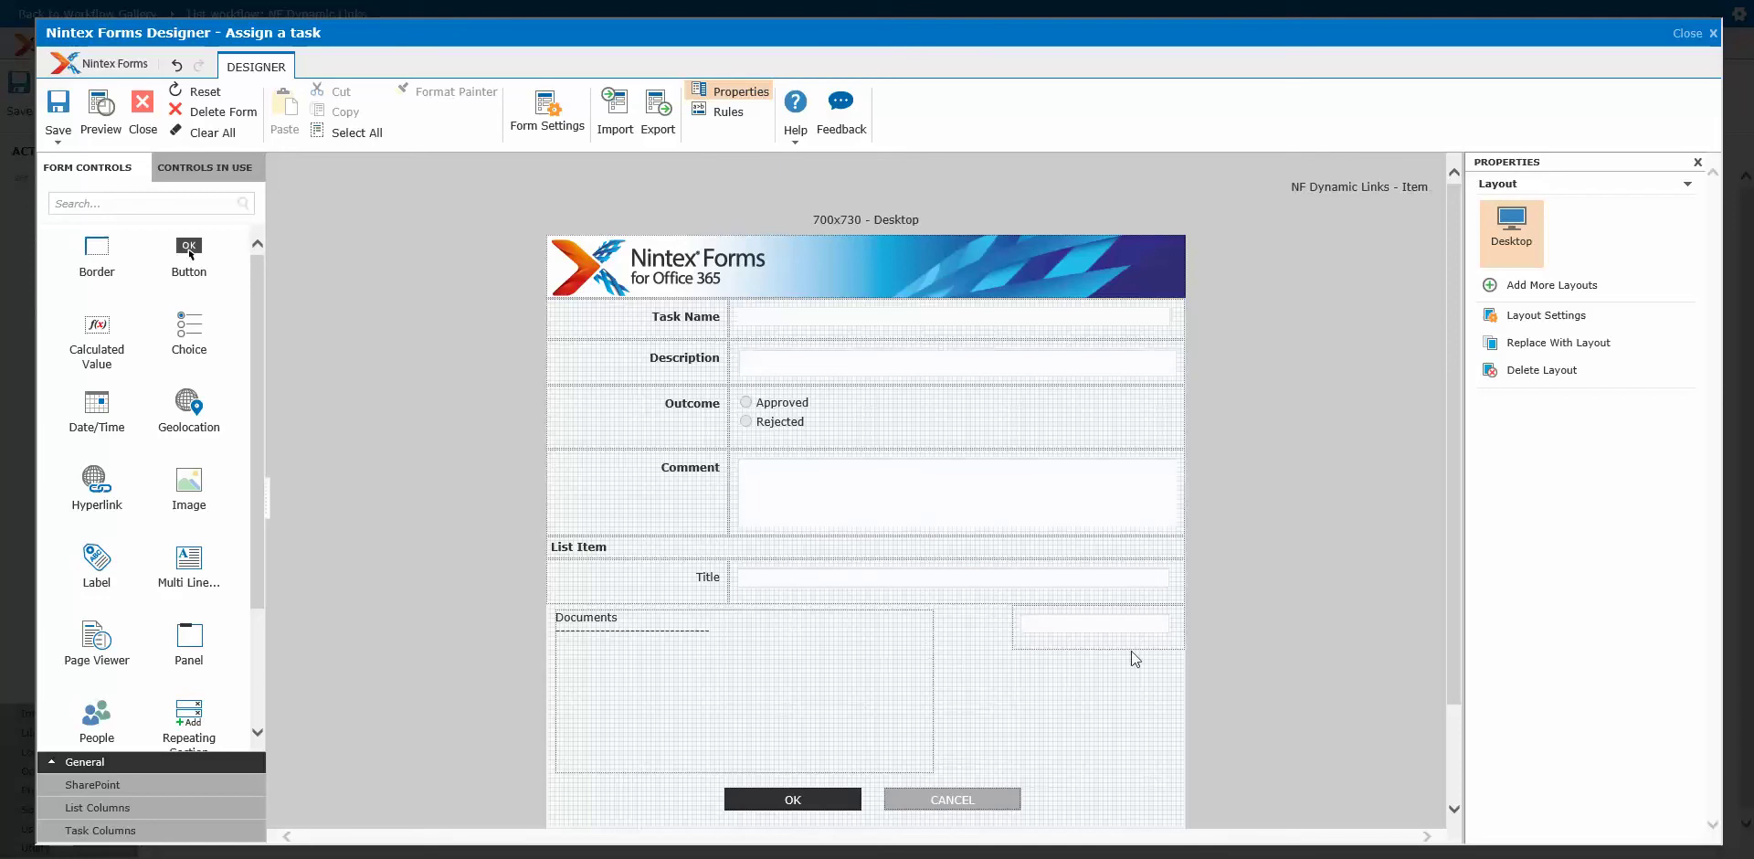
- Place a Single Line Textbox beside Documents and connect it to the UrlLinks column
click(1077, 709)
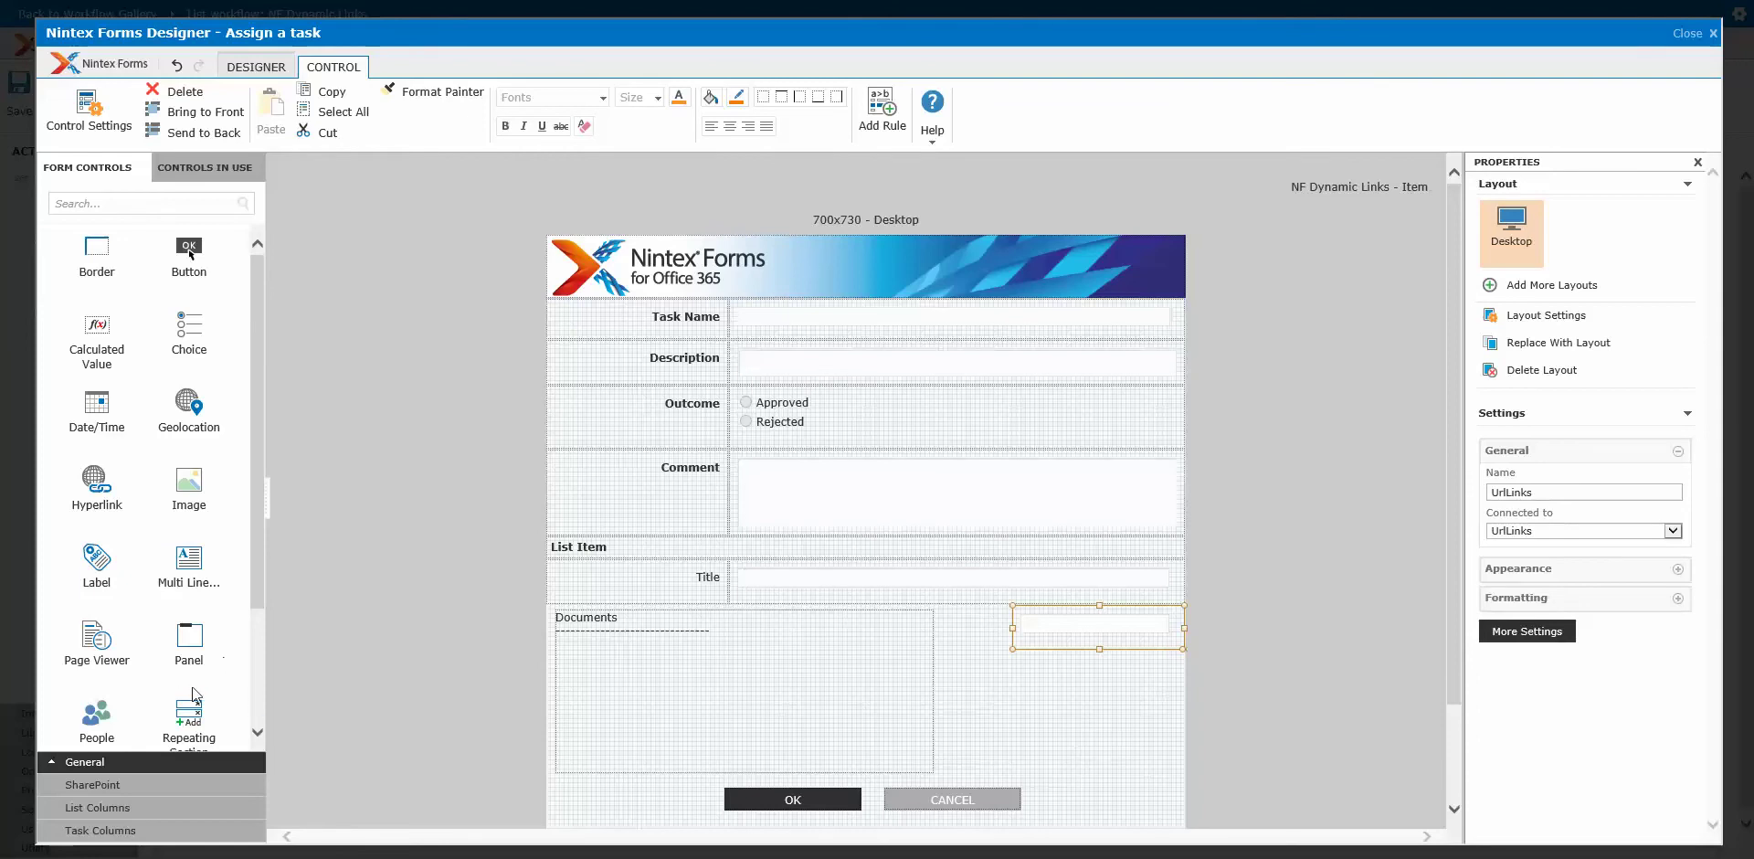
scroll(194, 696, down, 4)
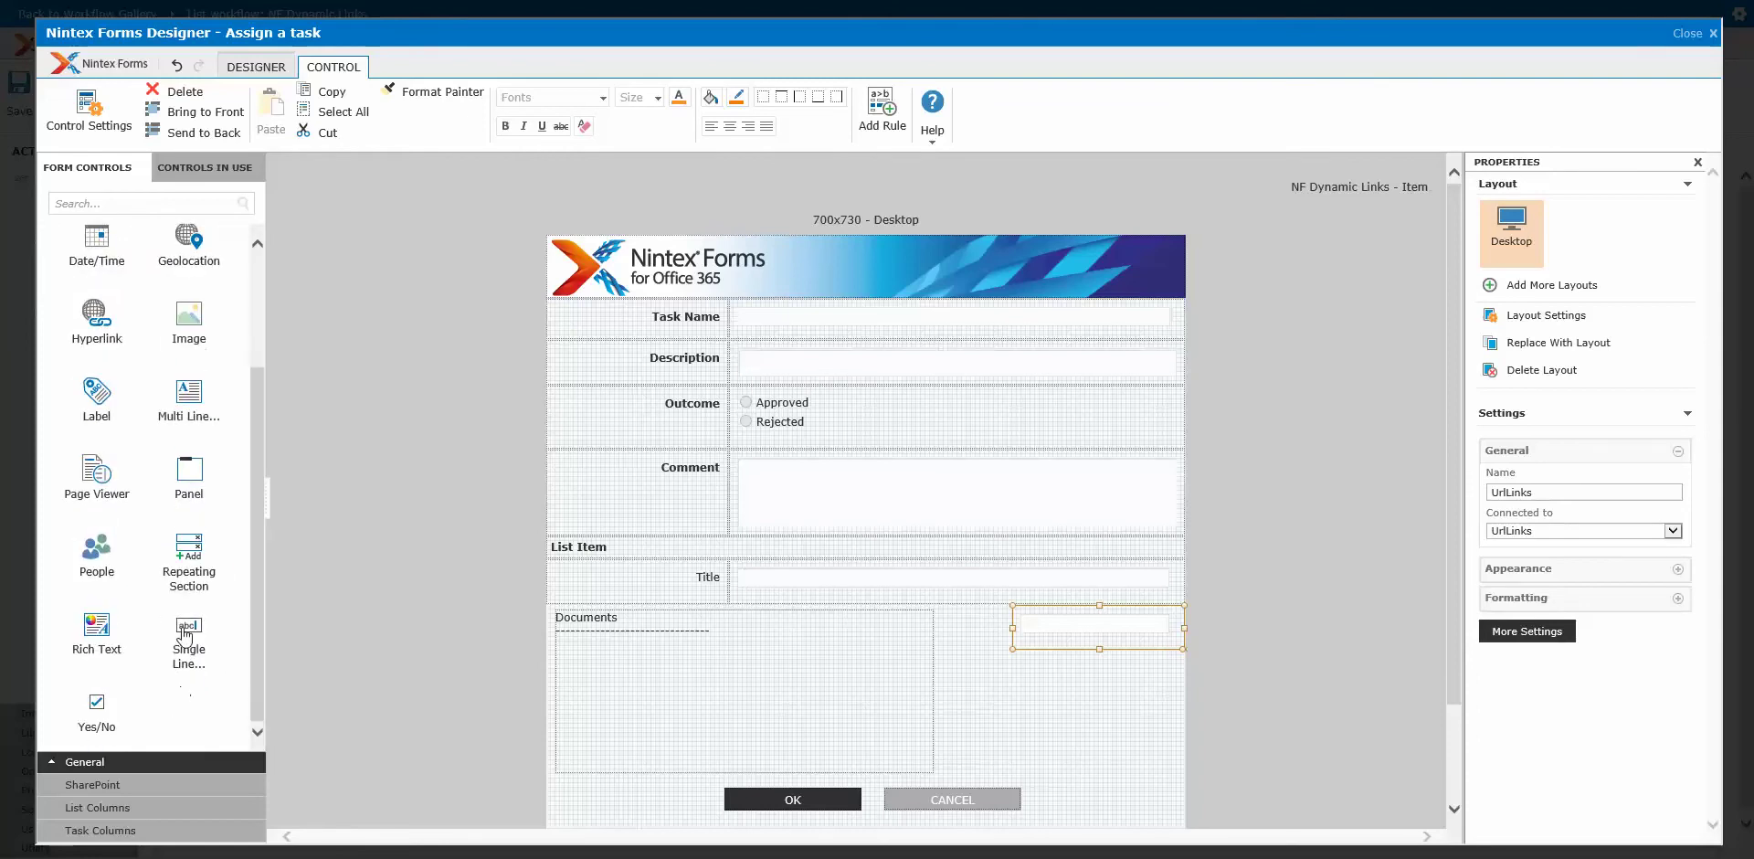
drag(186, 636, 1101, 619)
click(1526, 533)
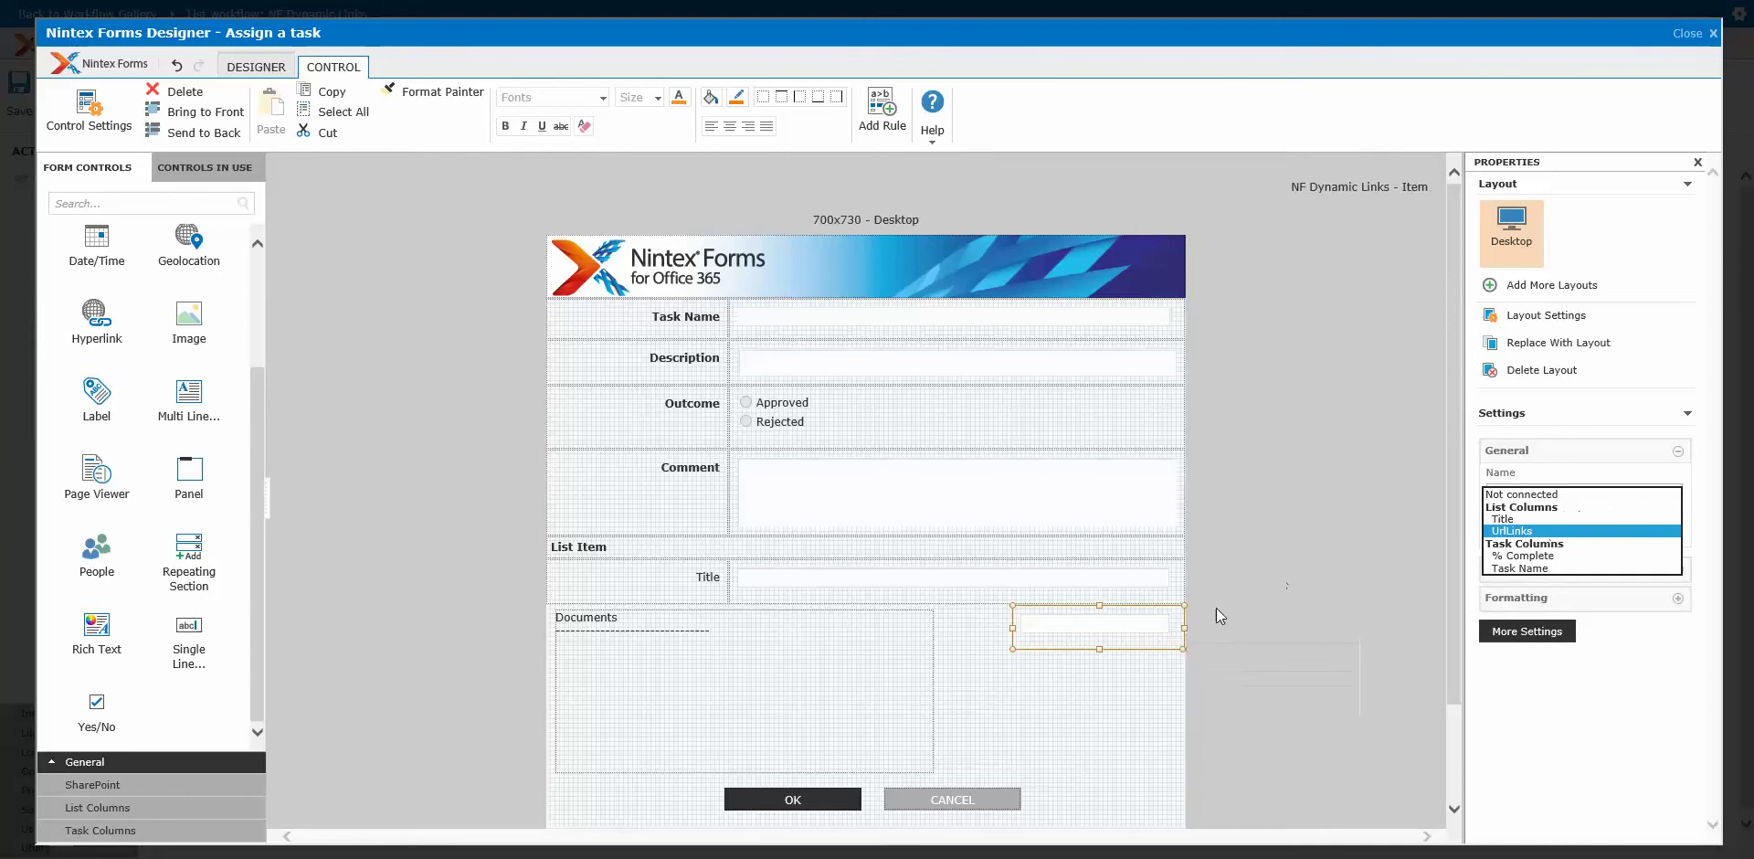
click(1416, 534)
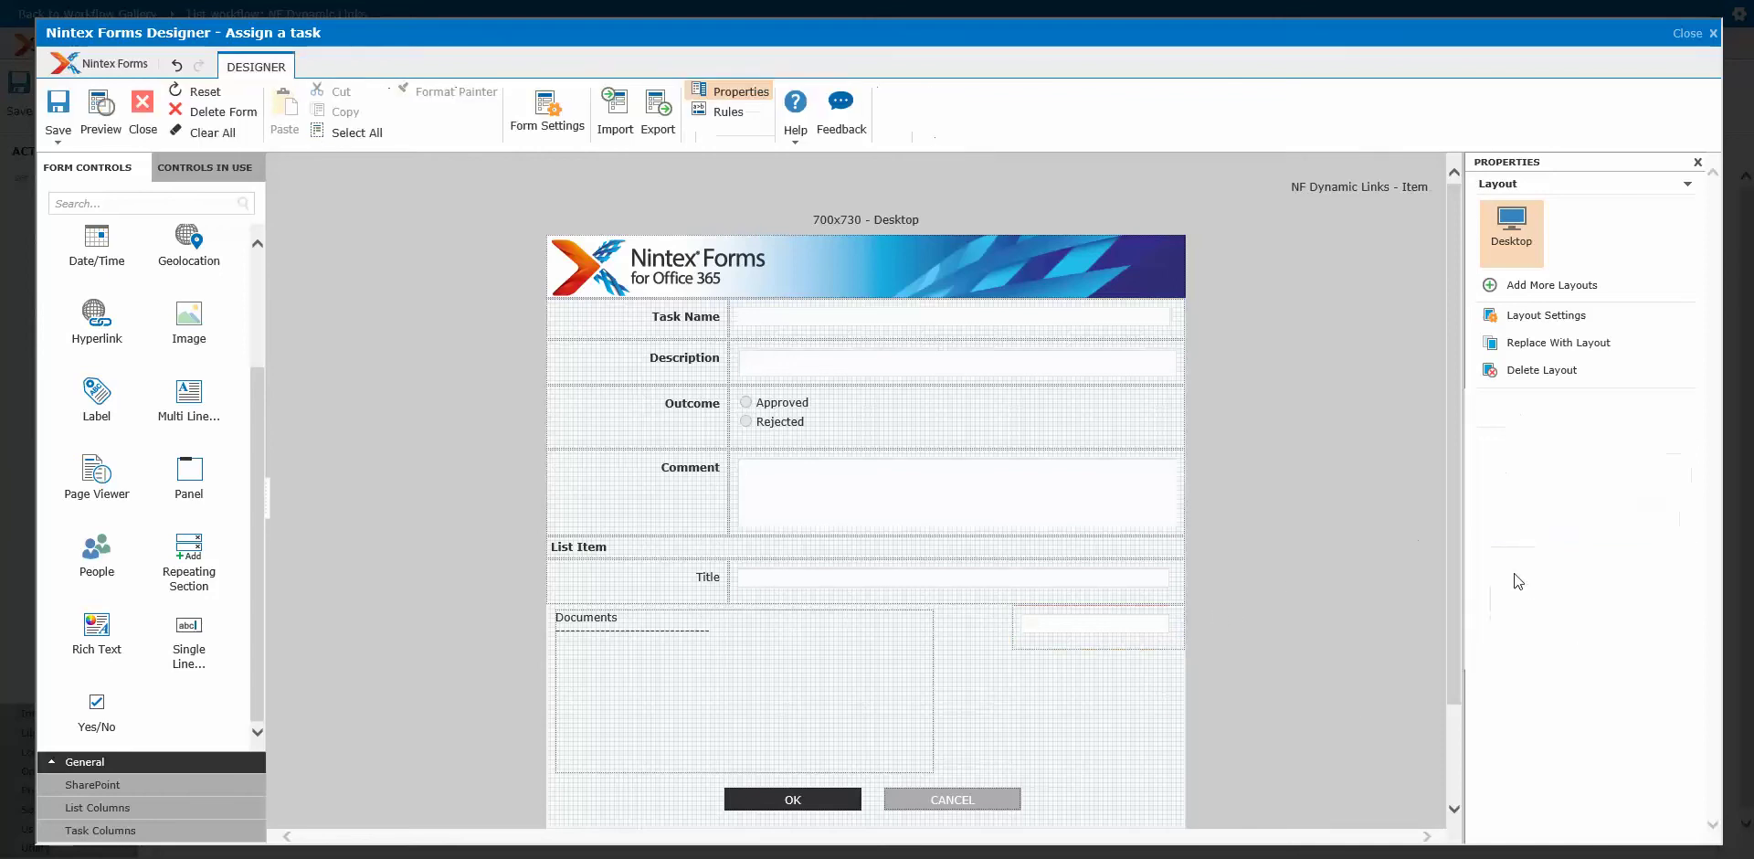
- Verify the UrlLinks textbox's Formatting CSS class field contains cssUrlLinks
click(1067, 645)
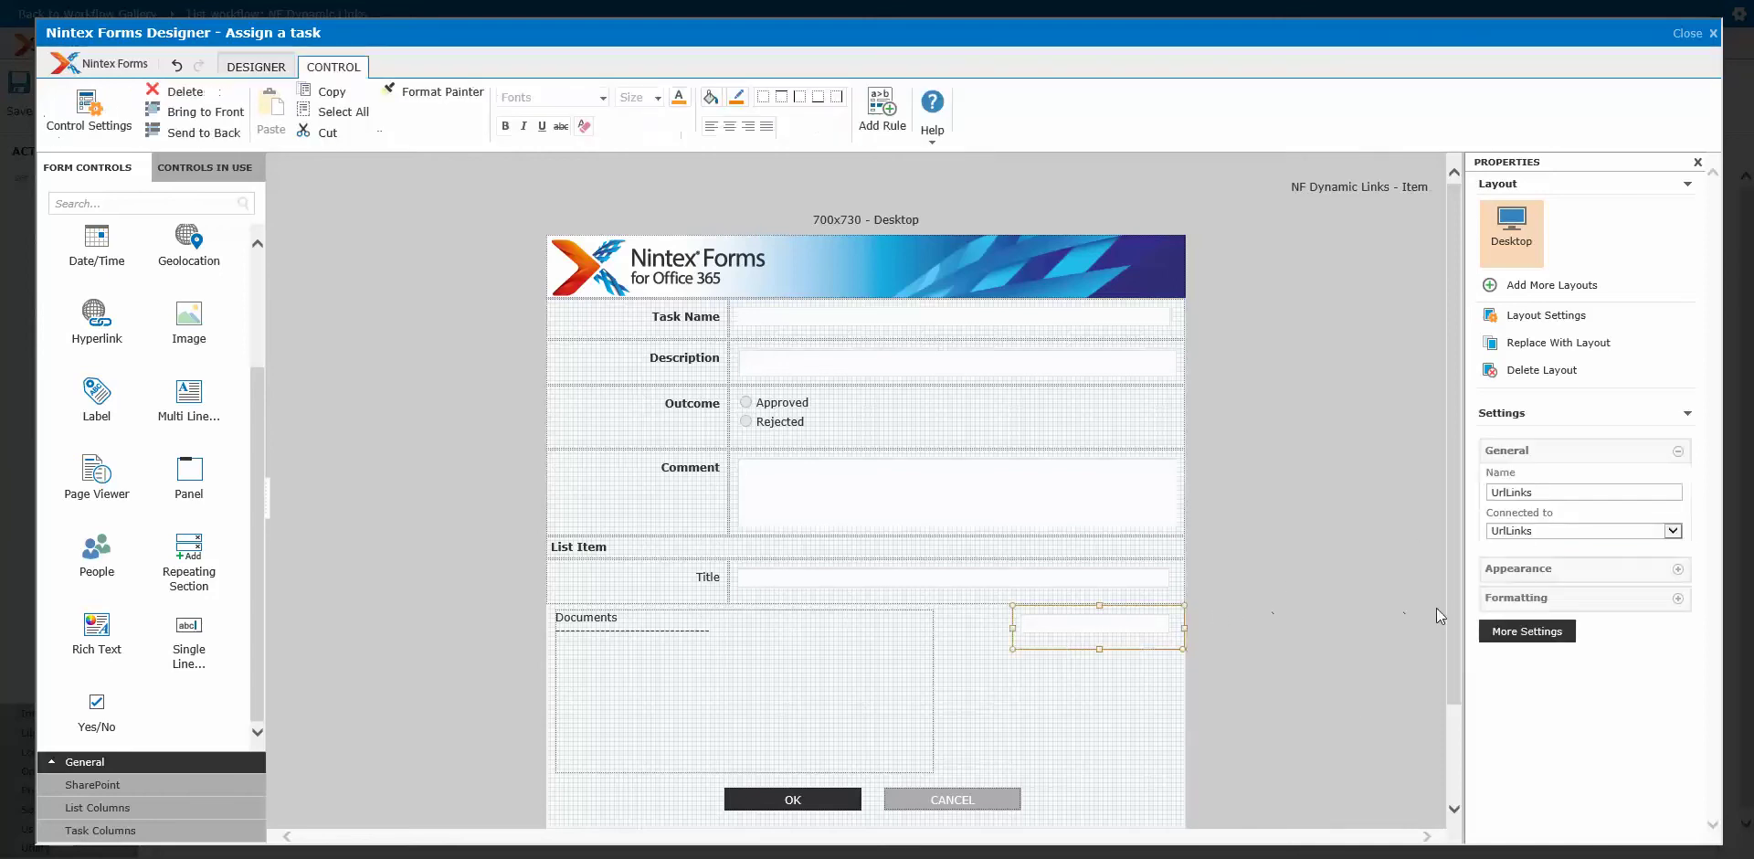
click(1507, 599)
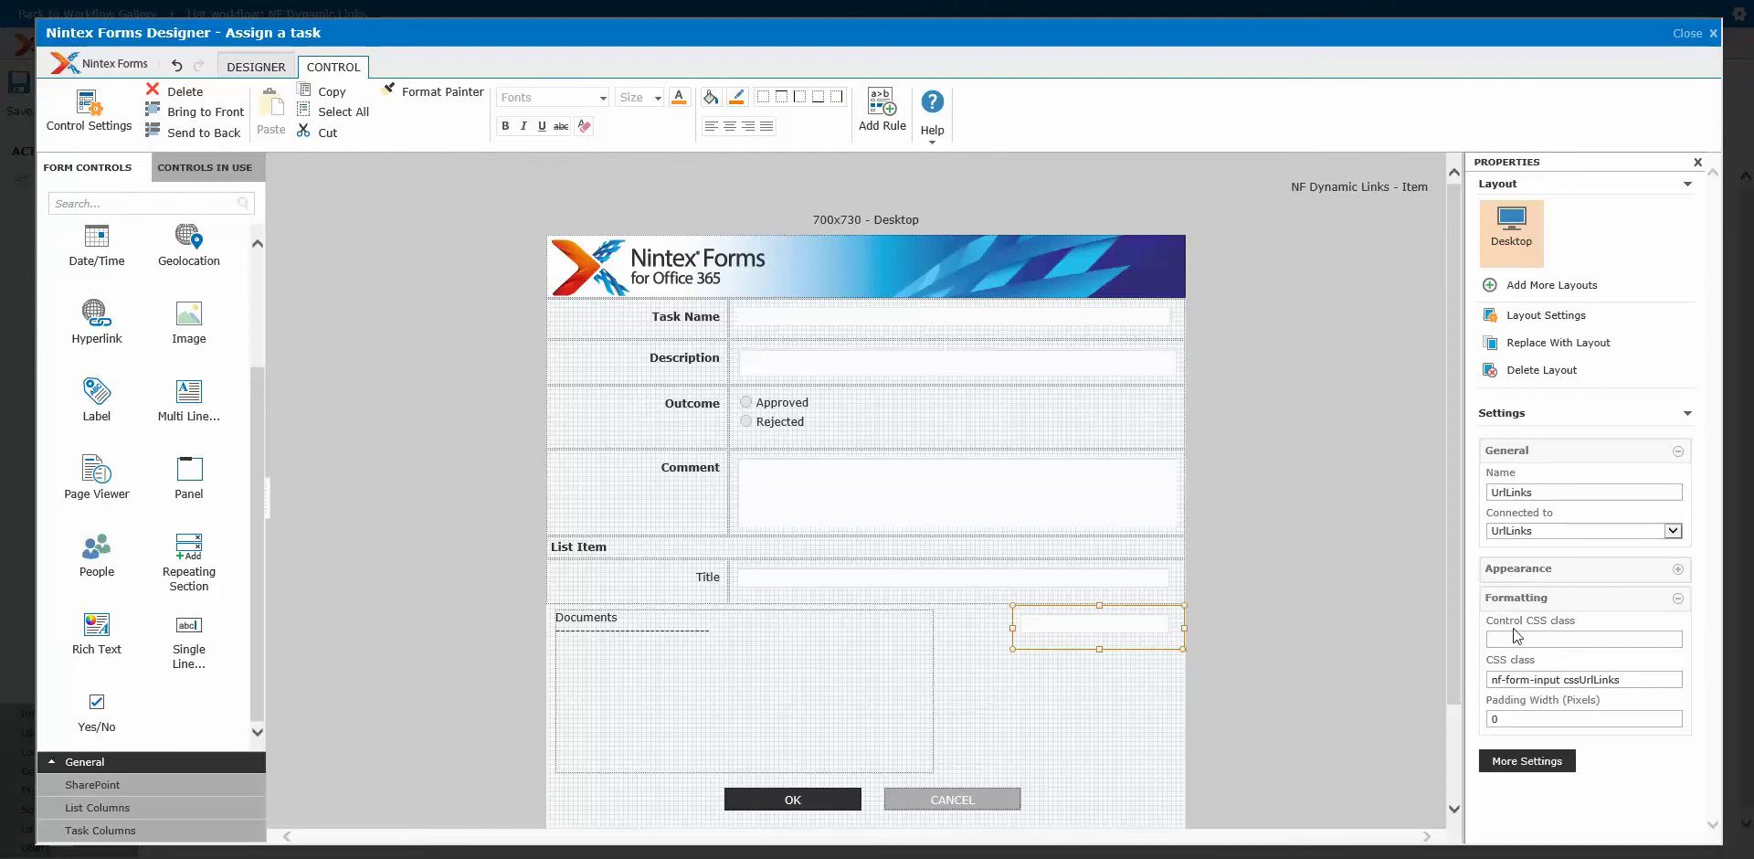
double_click(1564, 678)
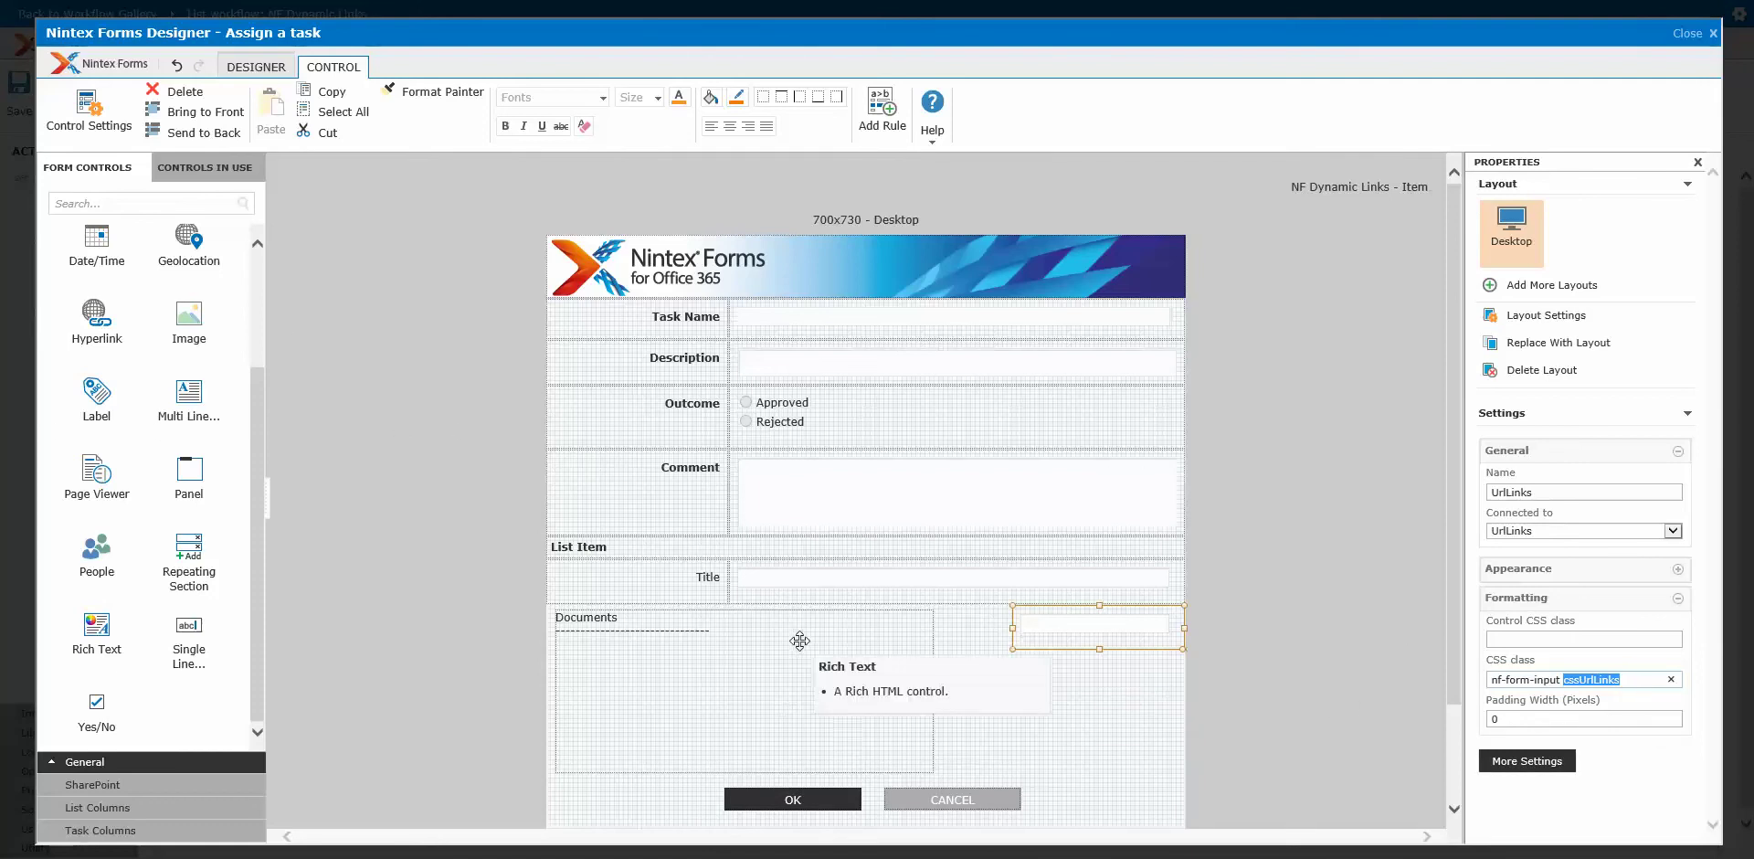
- Set the Documents rich text control's Formatting CSS class to cssHyperlinks
click(883, 697)
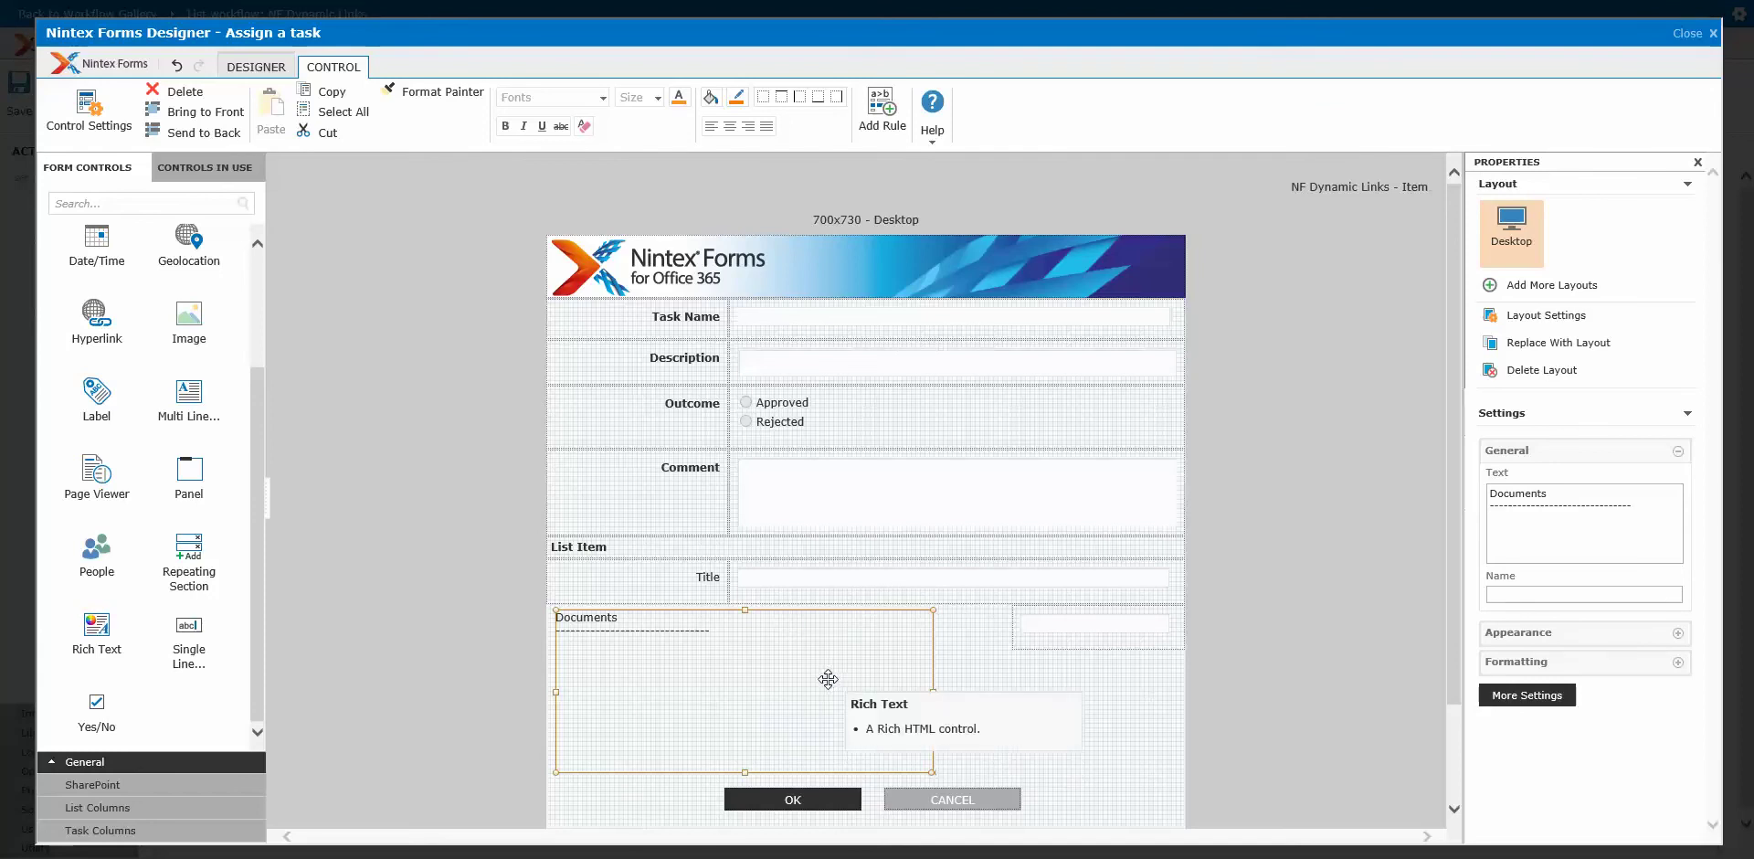
click(1535, 666)
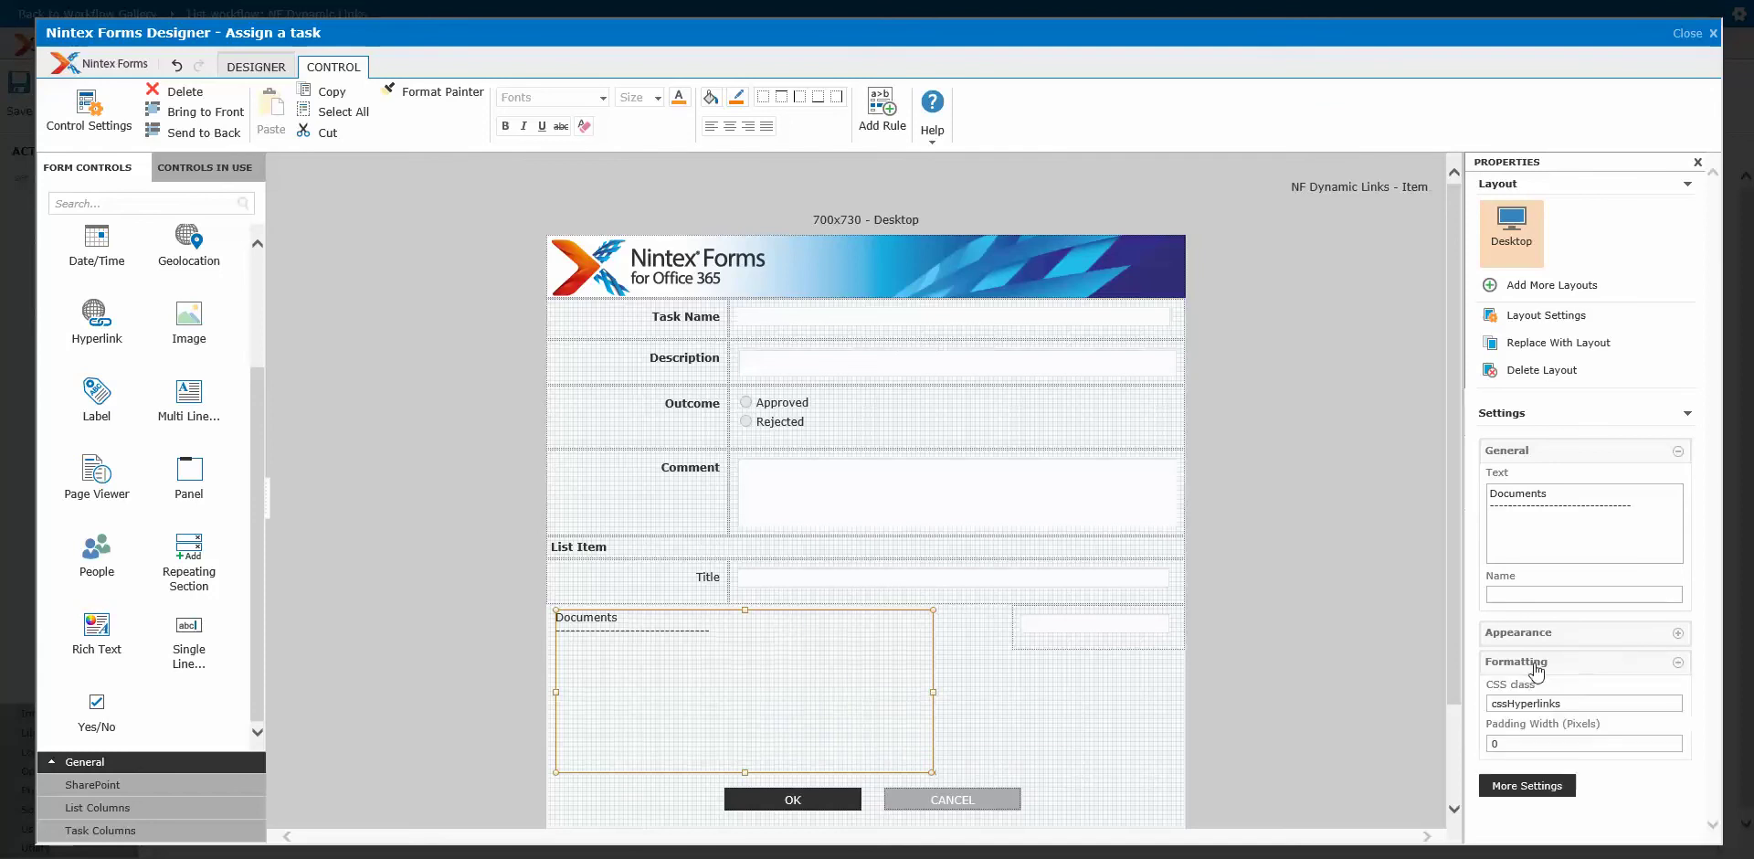
double_click(1566, 703)
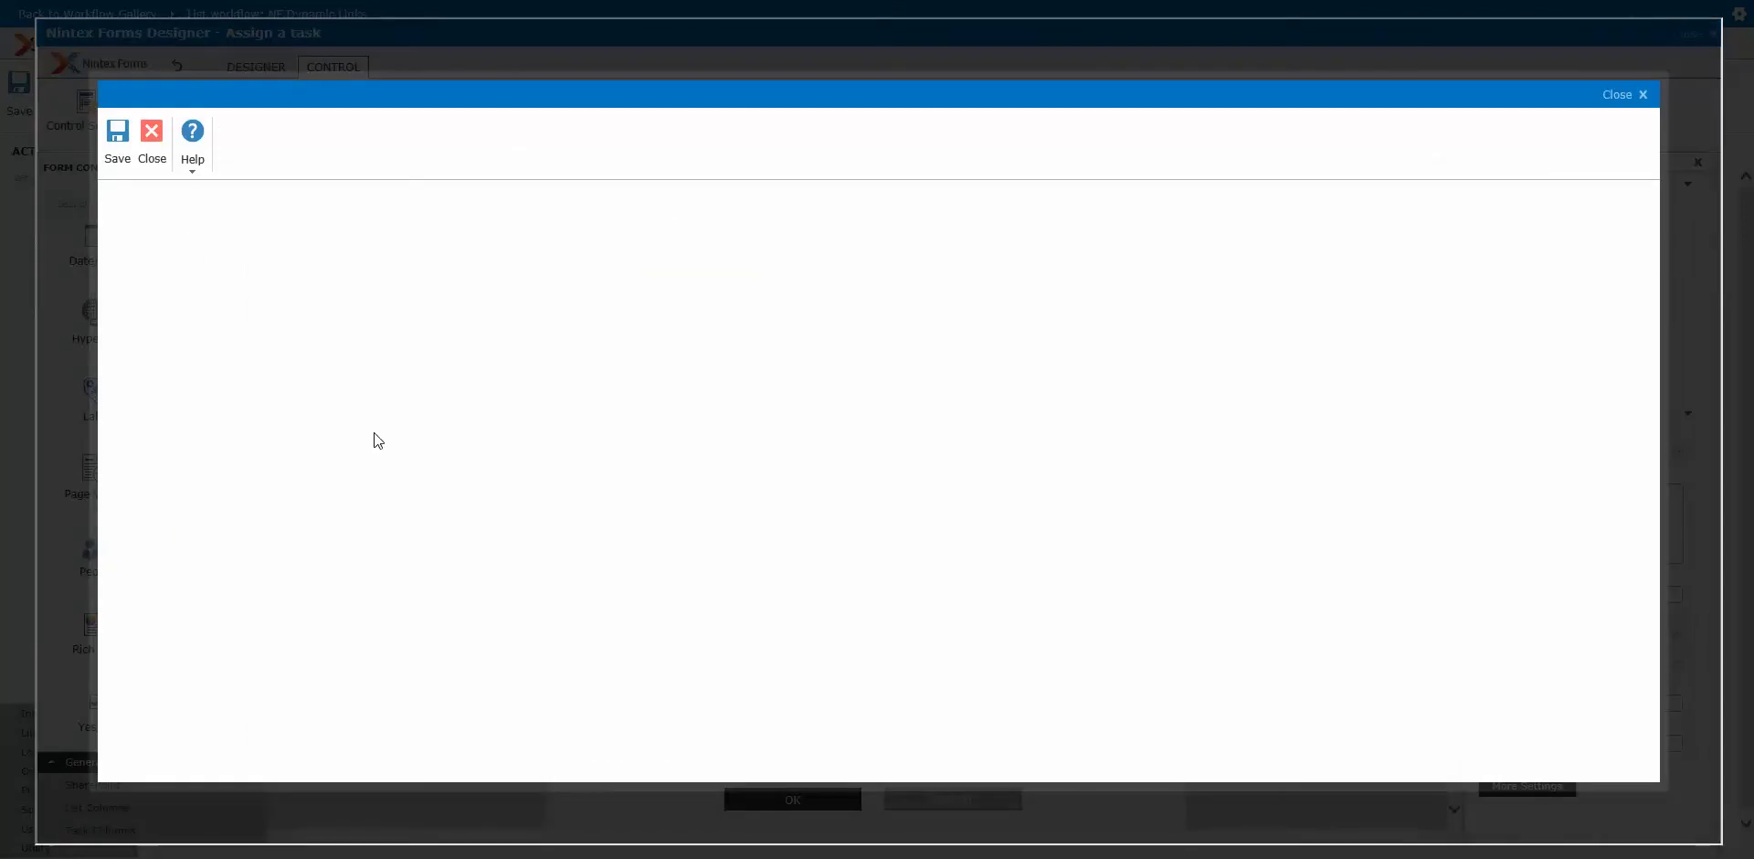
- Review the rich text control's advanced settings, then confirm the UrlLinks textbox's client ID variable is varUrlLinksID
click(270, 560)
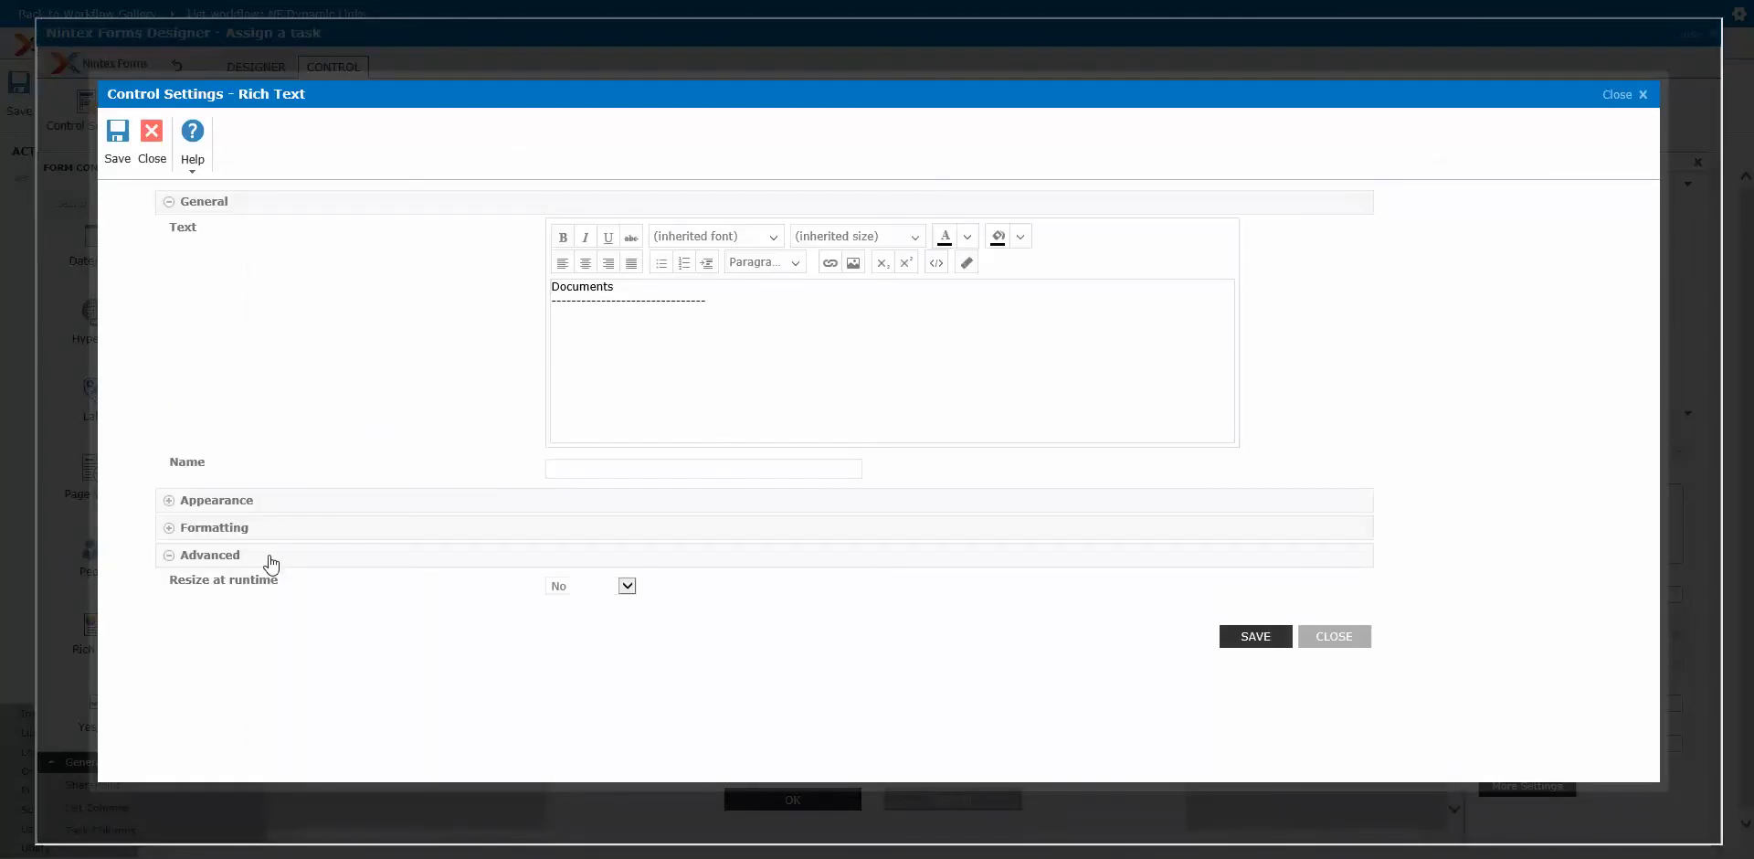
click(1351, 635)
double_click(1105, 628)
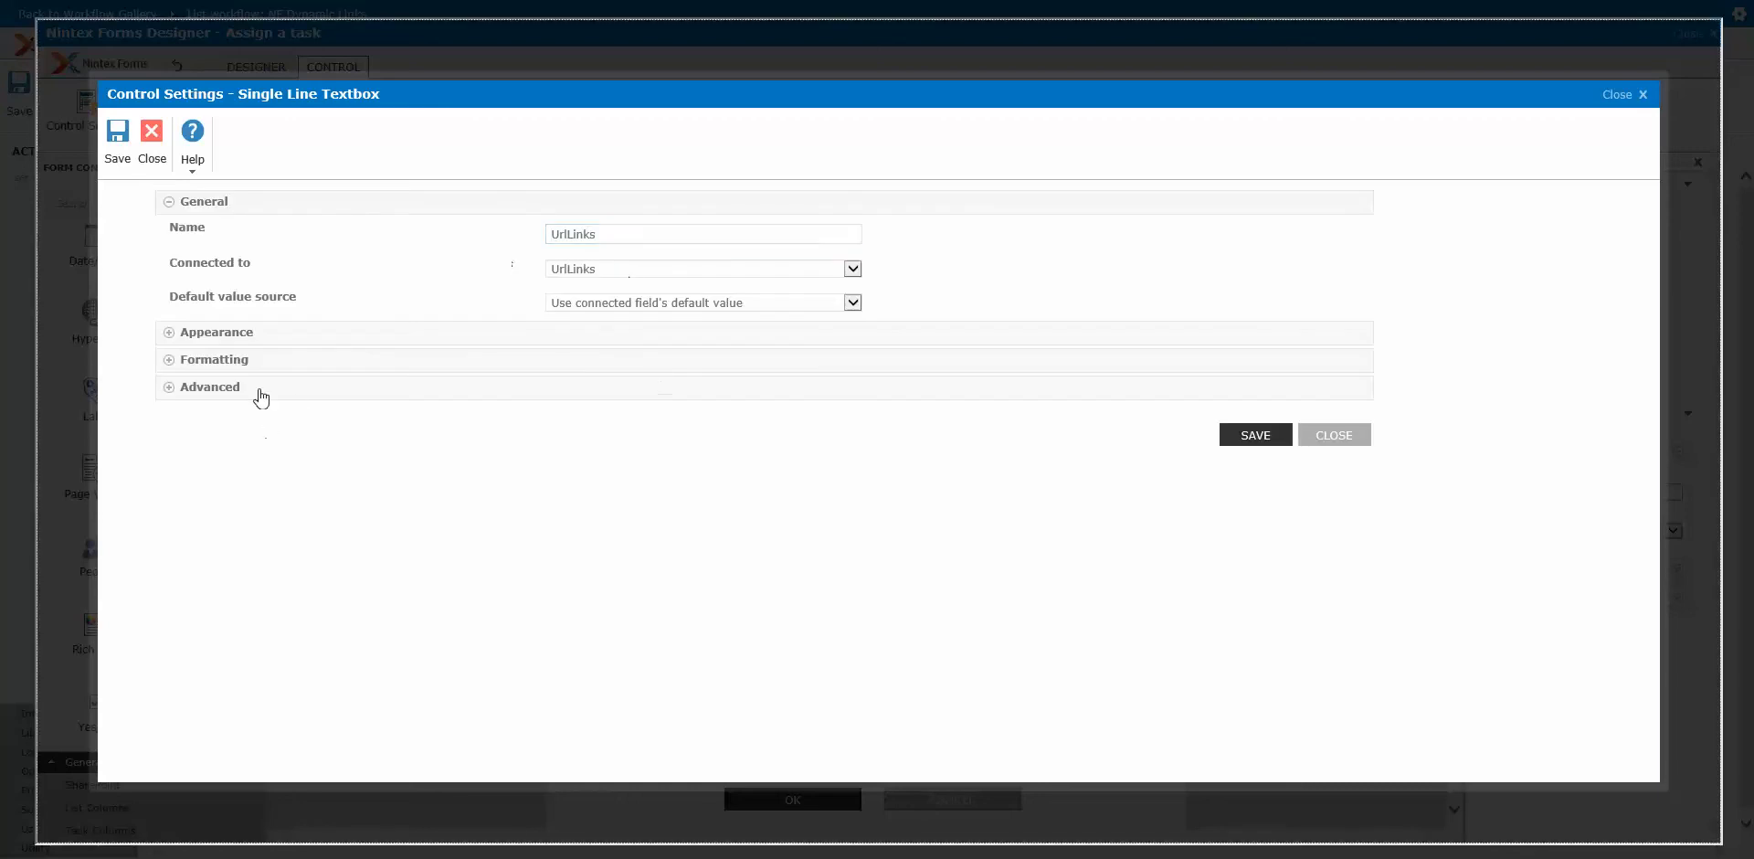
click(172, 388)
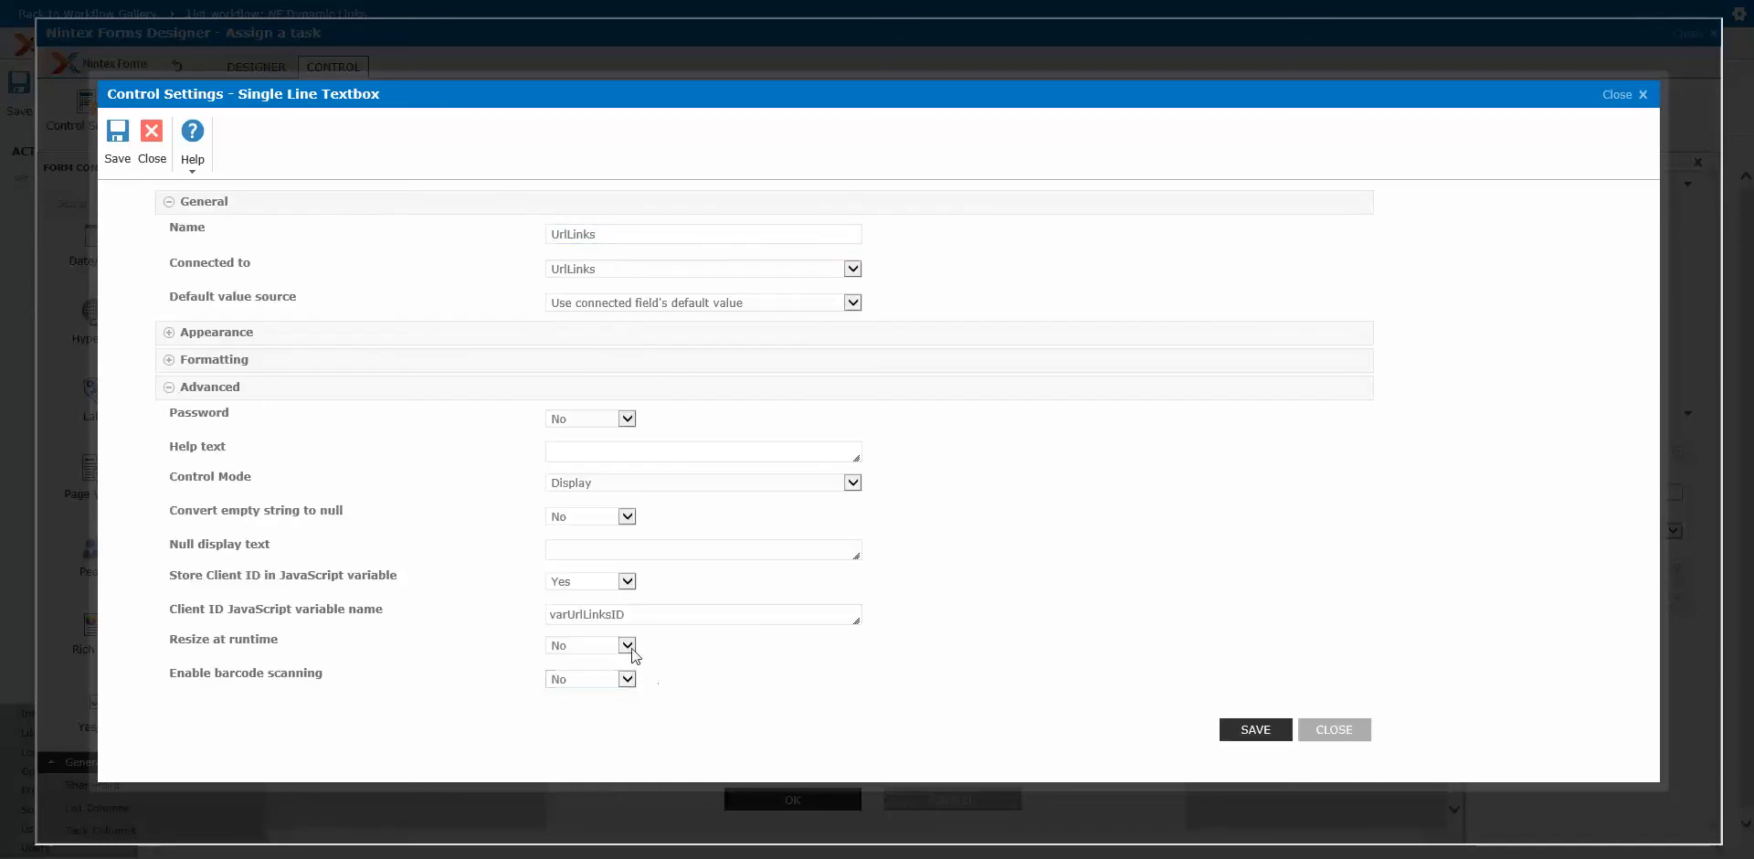
click(638, 613)
key(ctrl+a)
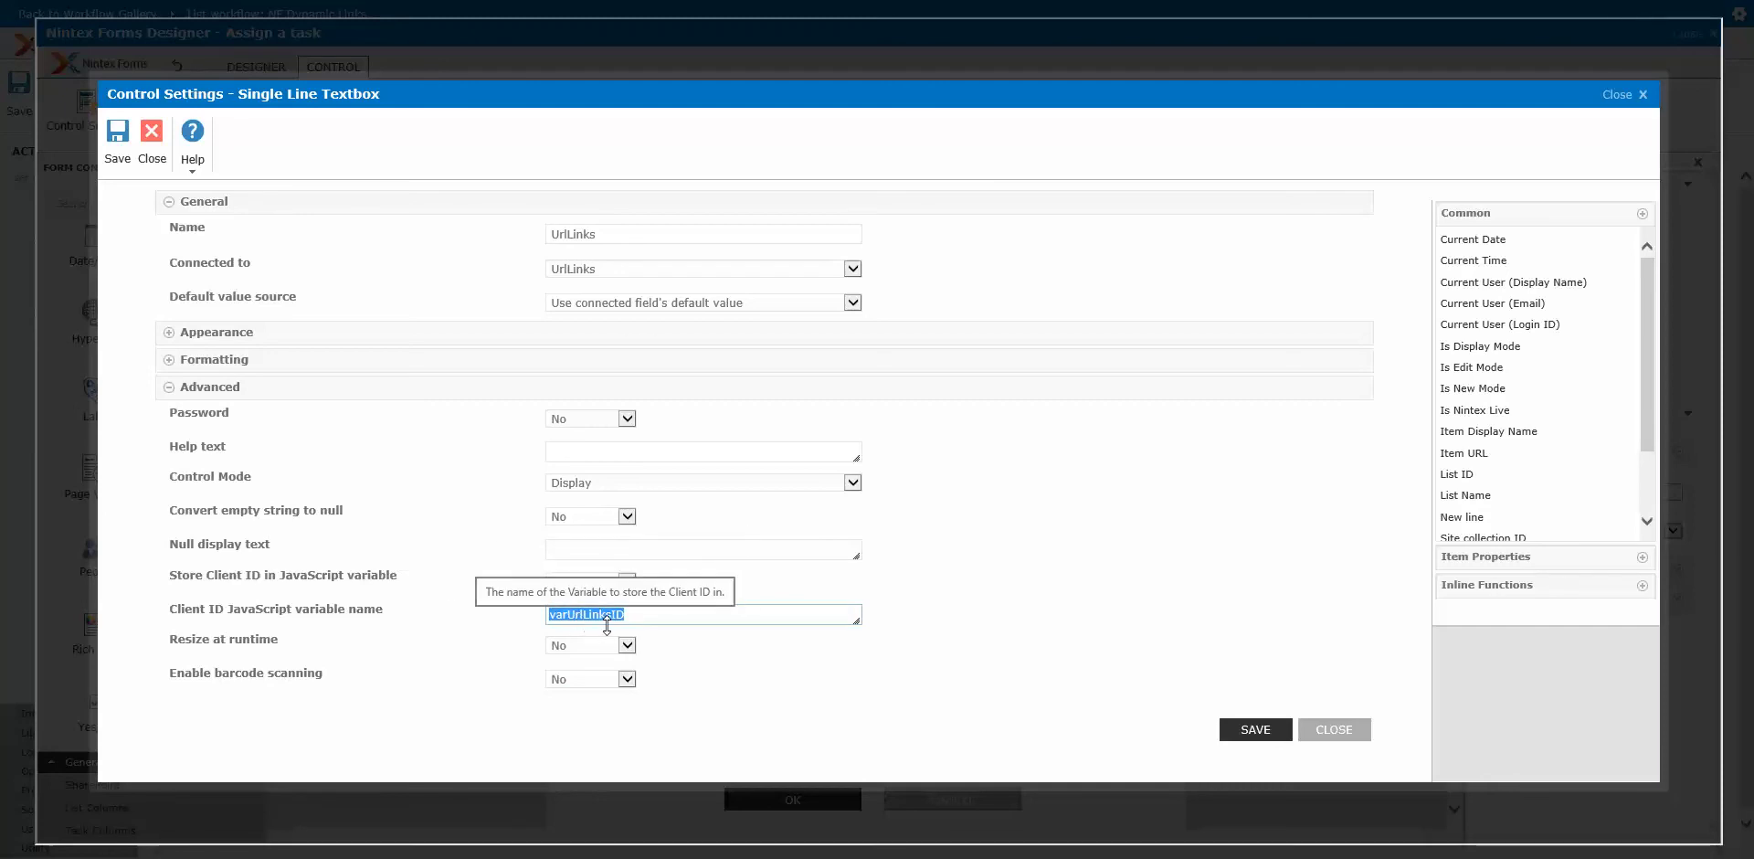
click(1340, 731)
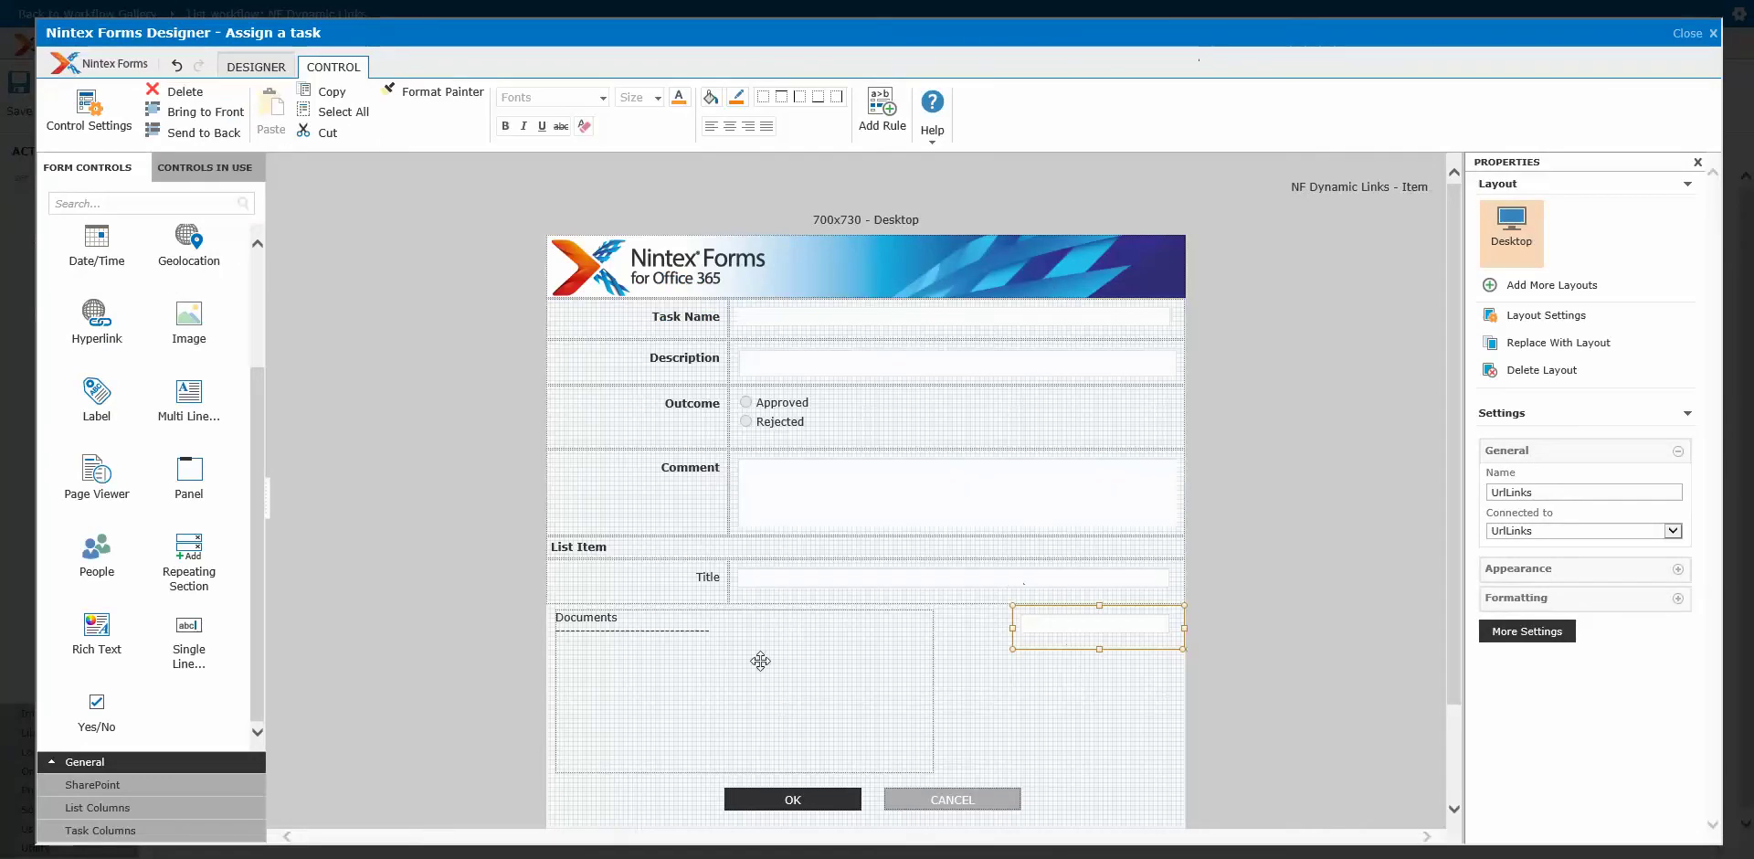
- Open the form Settings, expand Custom JavaScript and enlarge its box to read the script
click(258, 66)
click(566, 109)
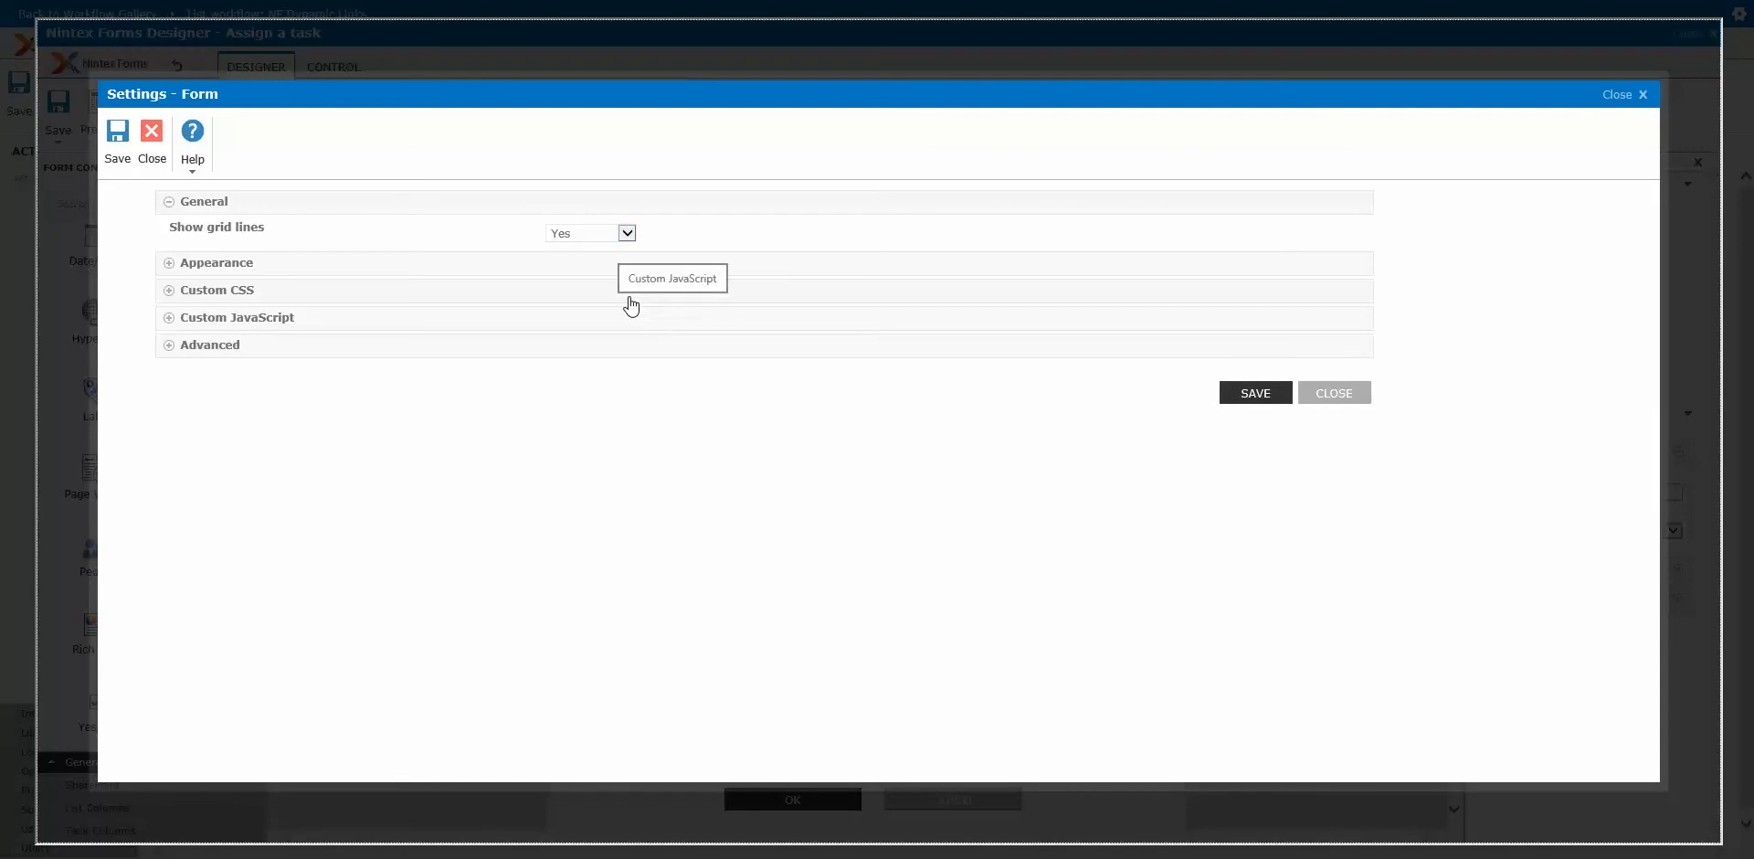
click(301, 322)
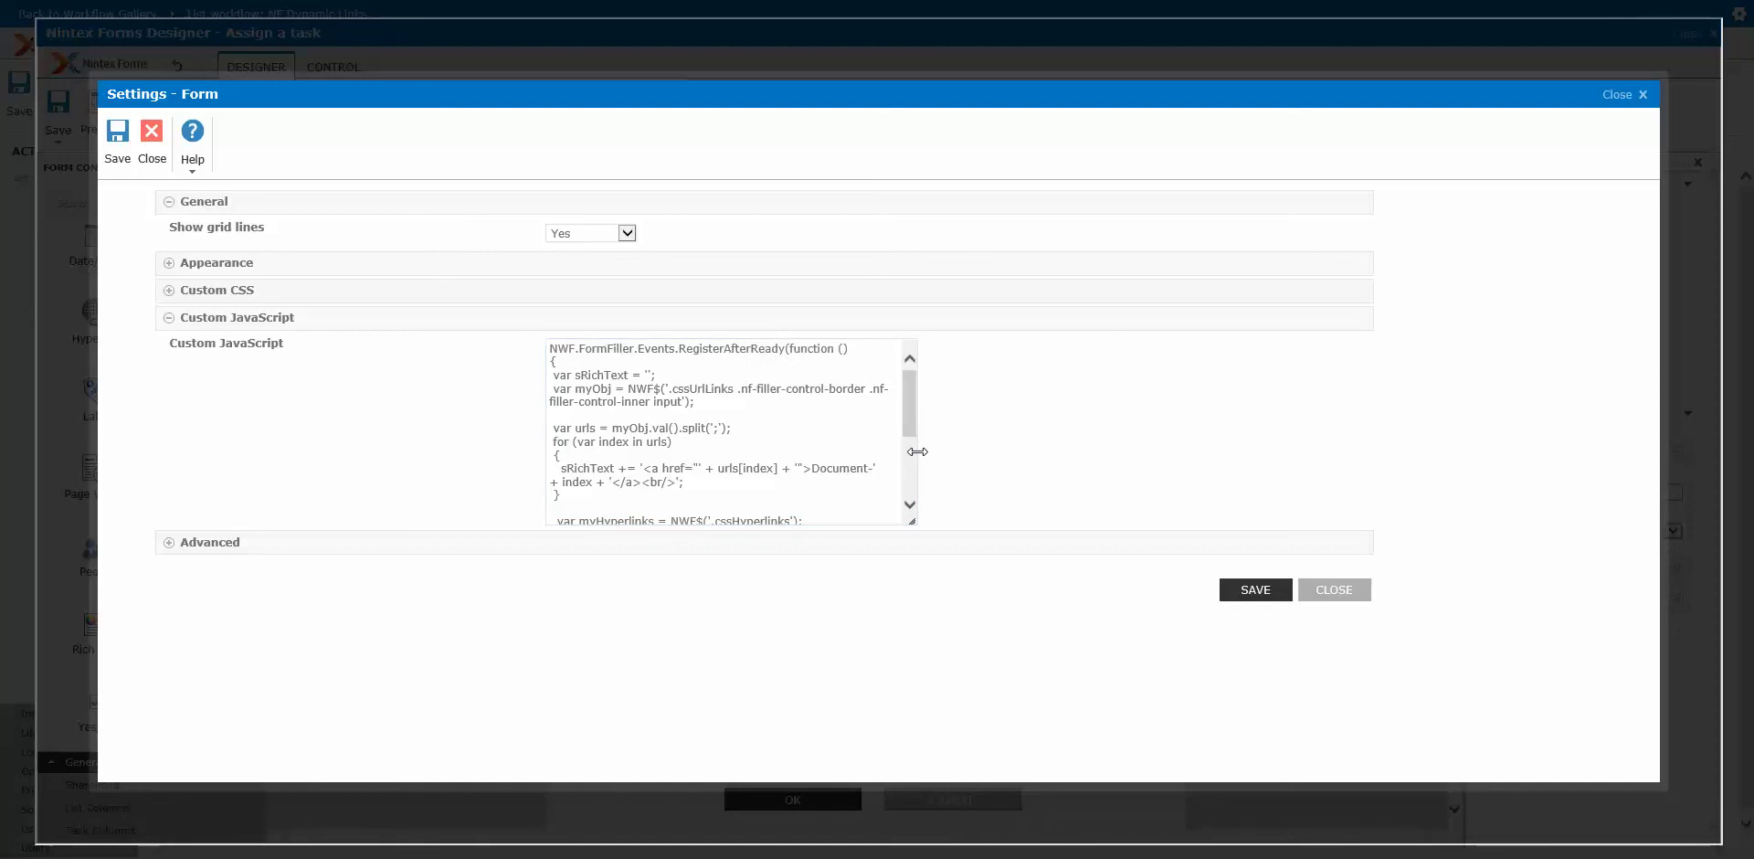
drag(917, 448, 1200, 458)
click(664, 387)
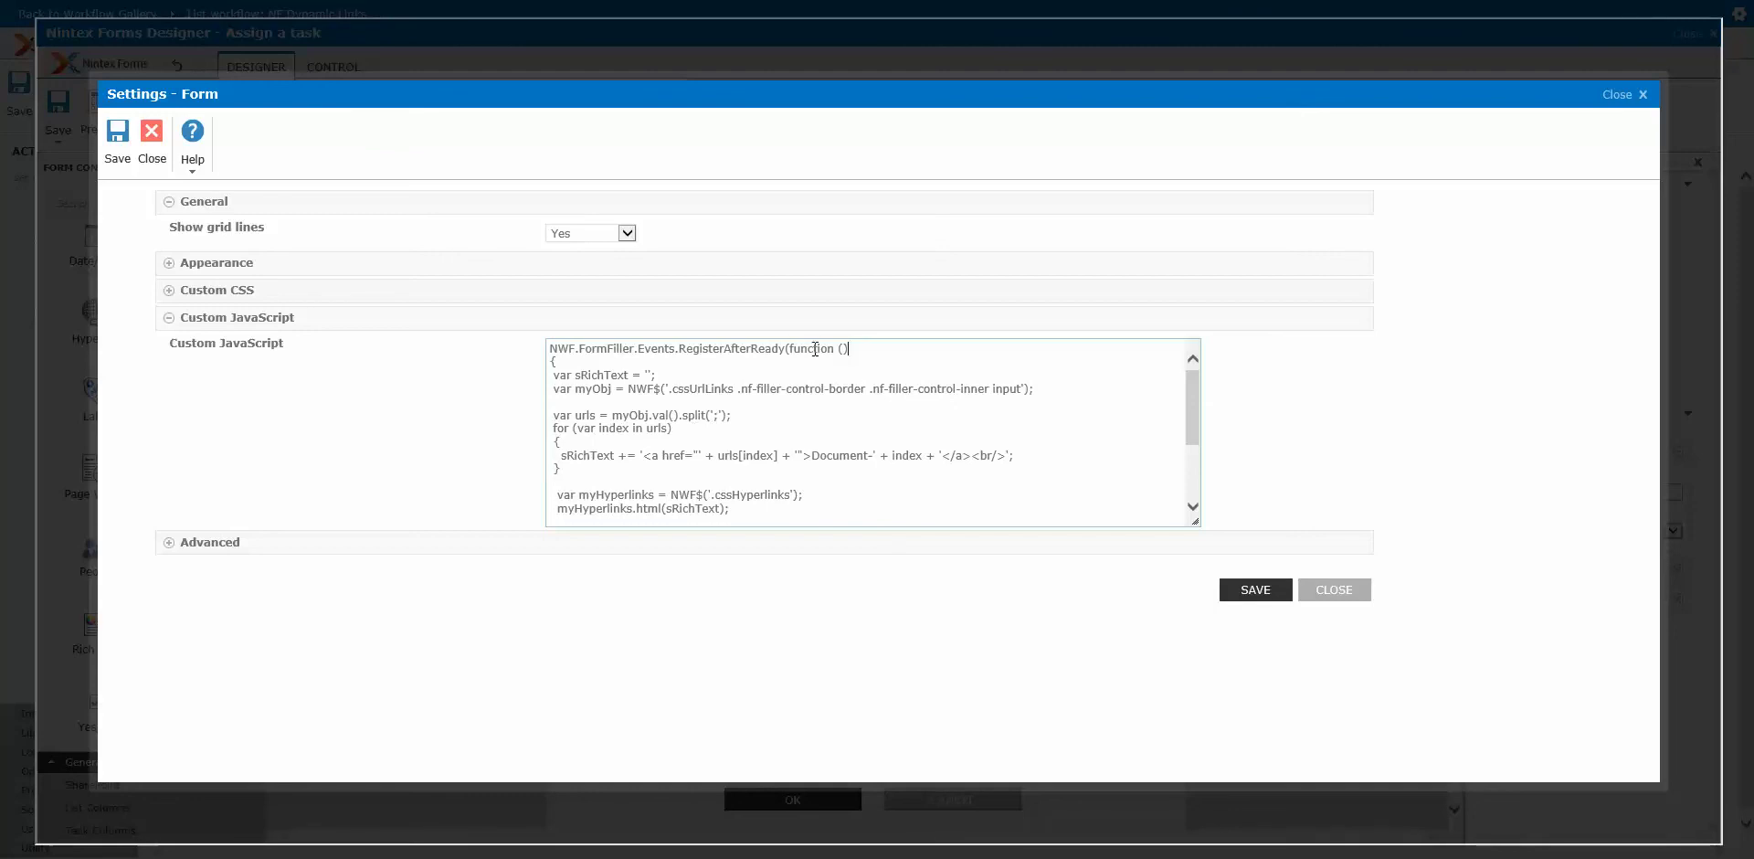
drag(849, 348, 549, 348)
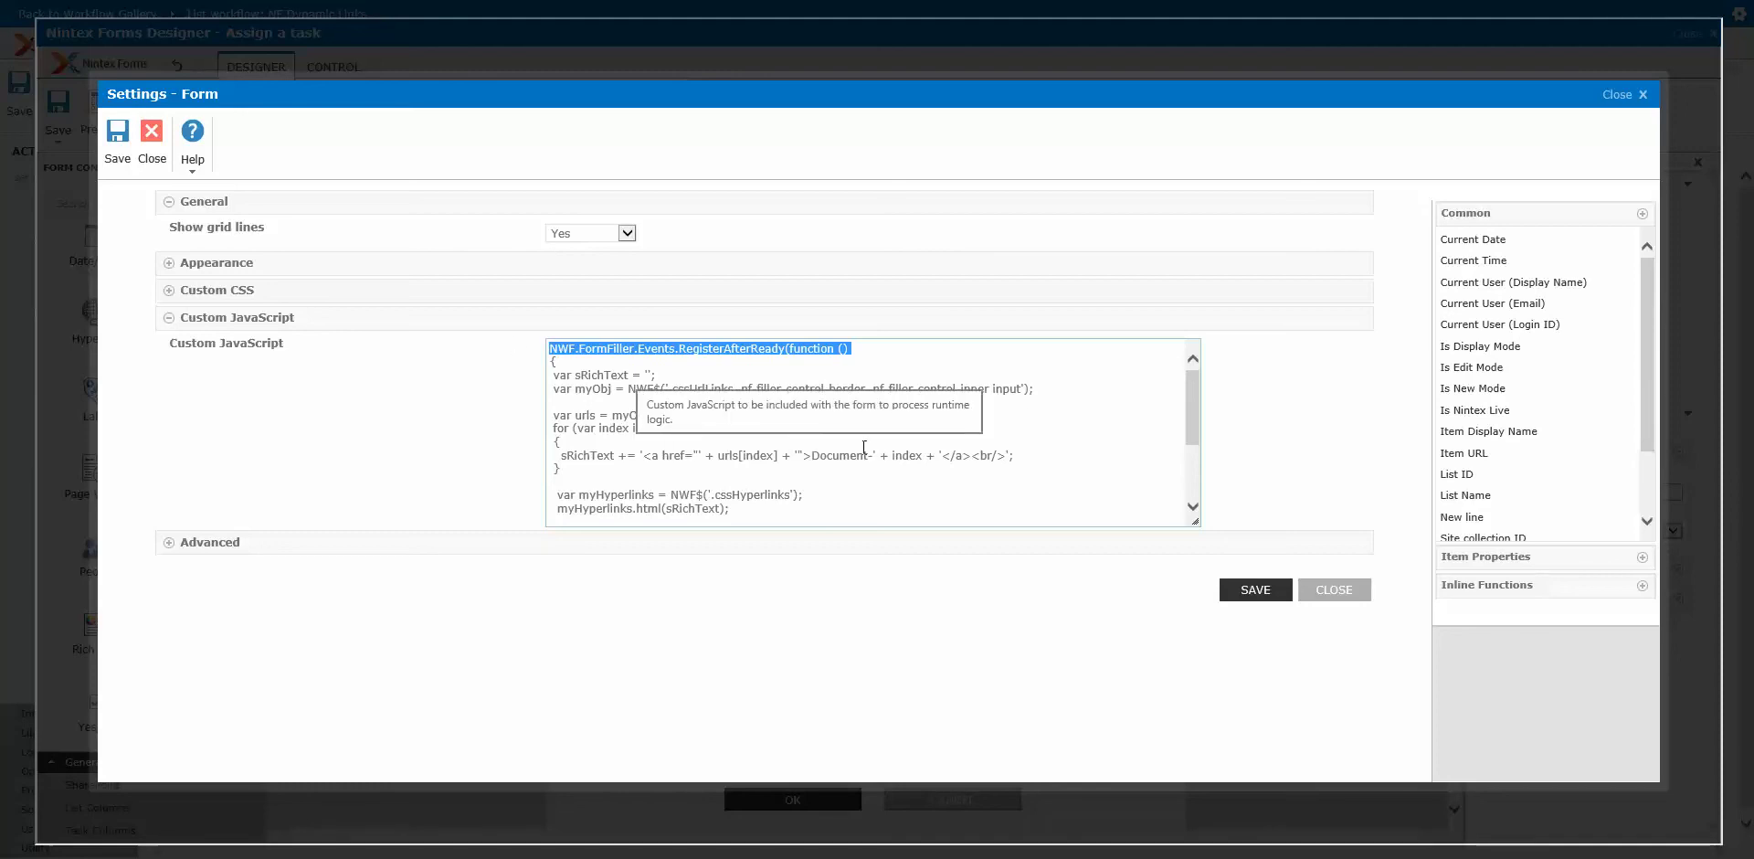
click(617, 401)
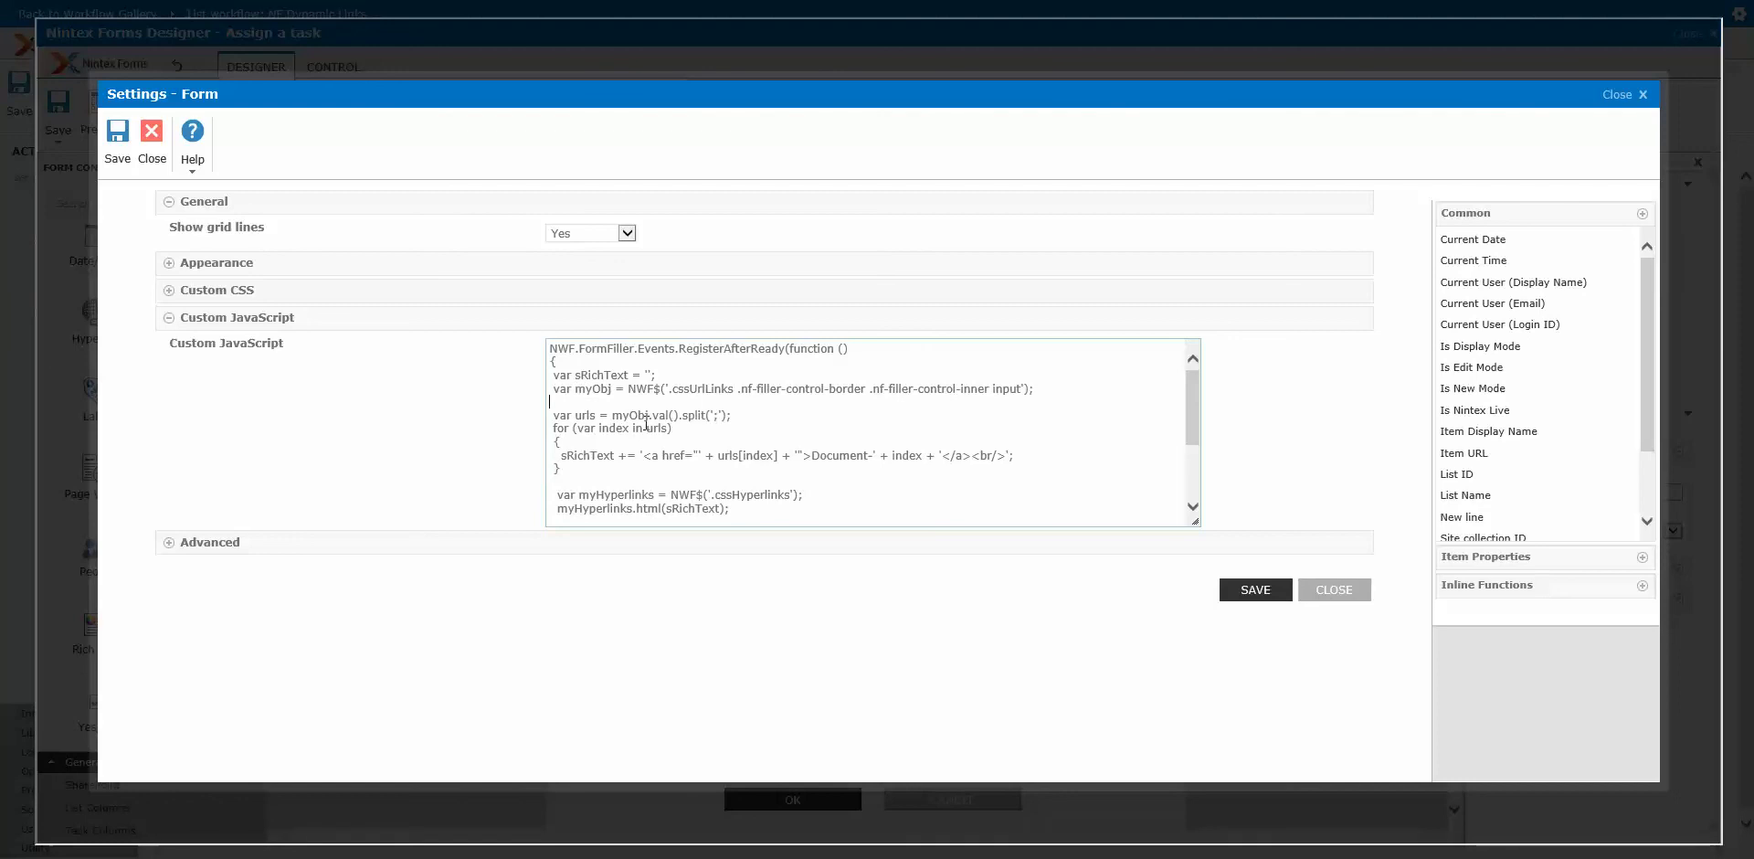
drag(612, 414, 682, 417)
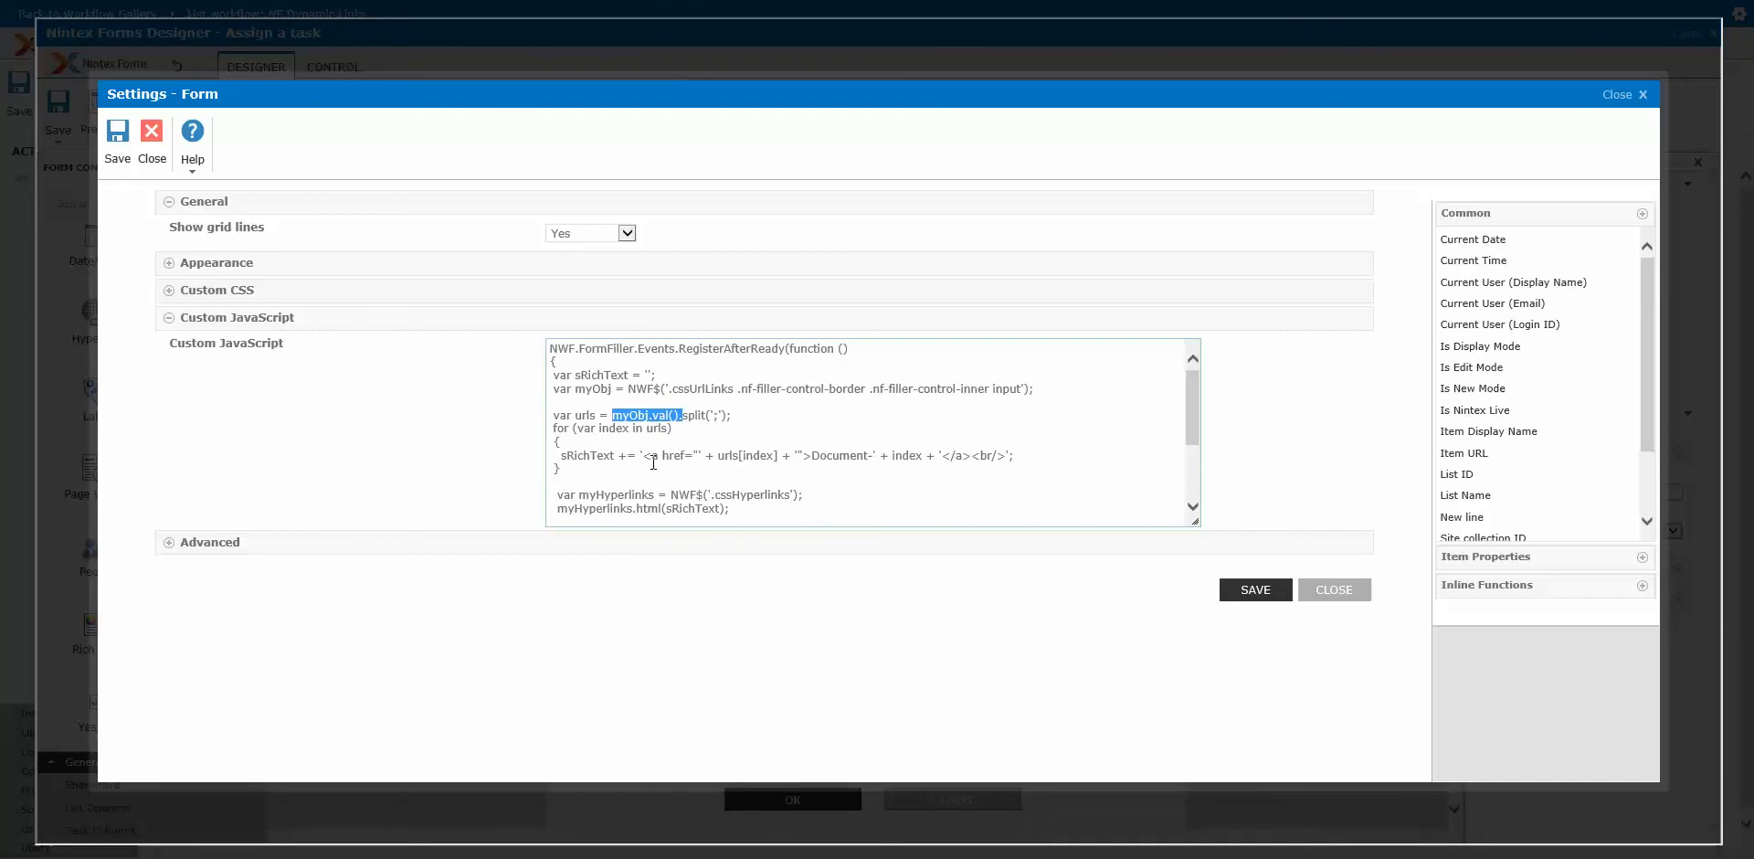
click(685, 414)
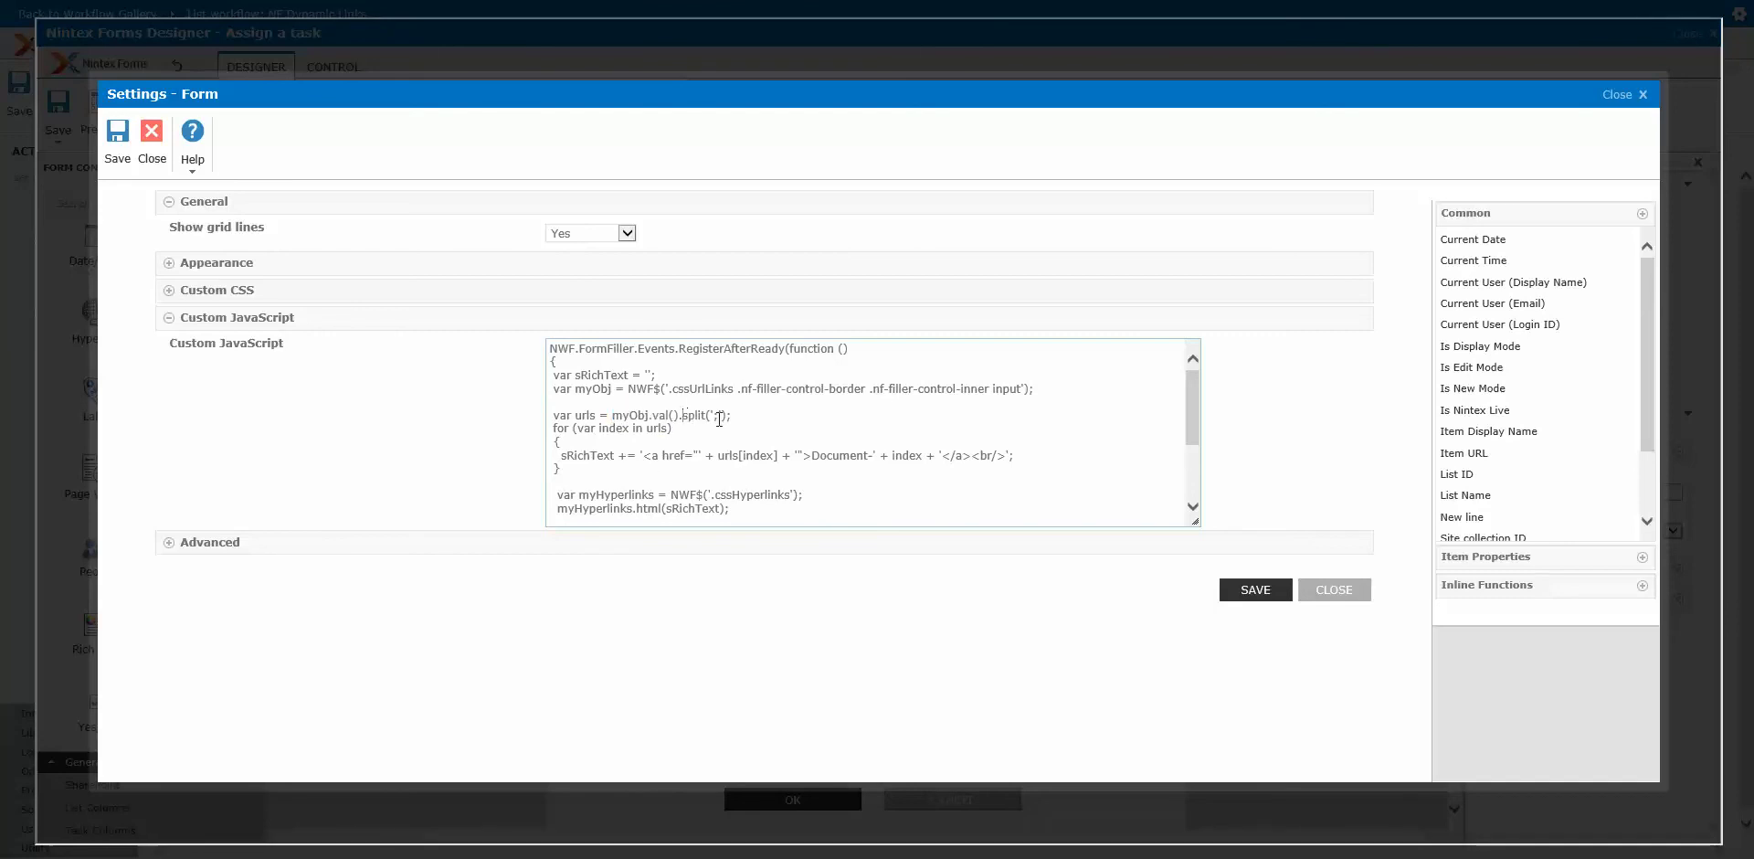
double_click(716, 415)
drag(713, 456, 924, 458)
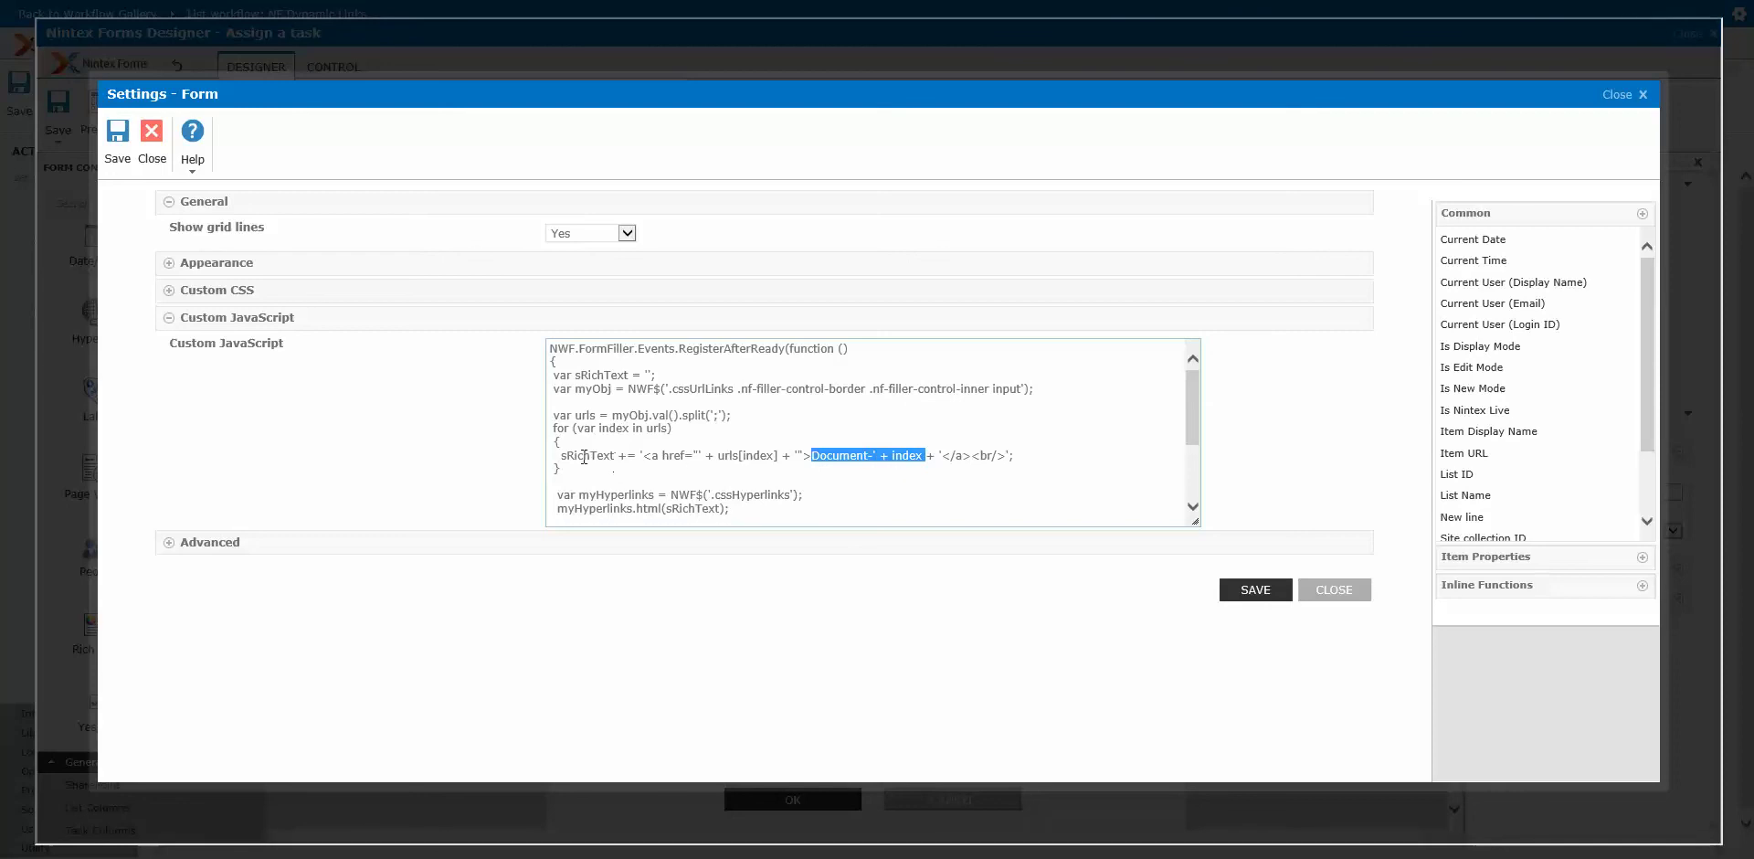
scroll(591, 464, down, 1)
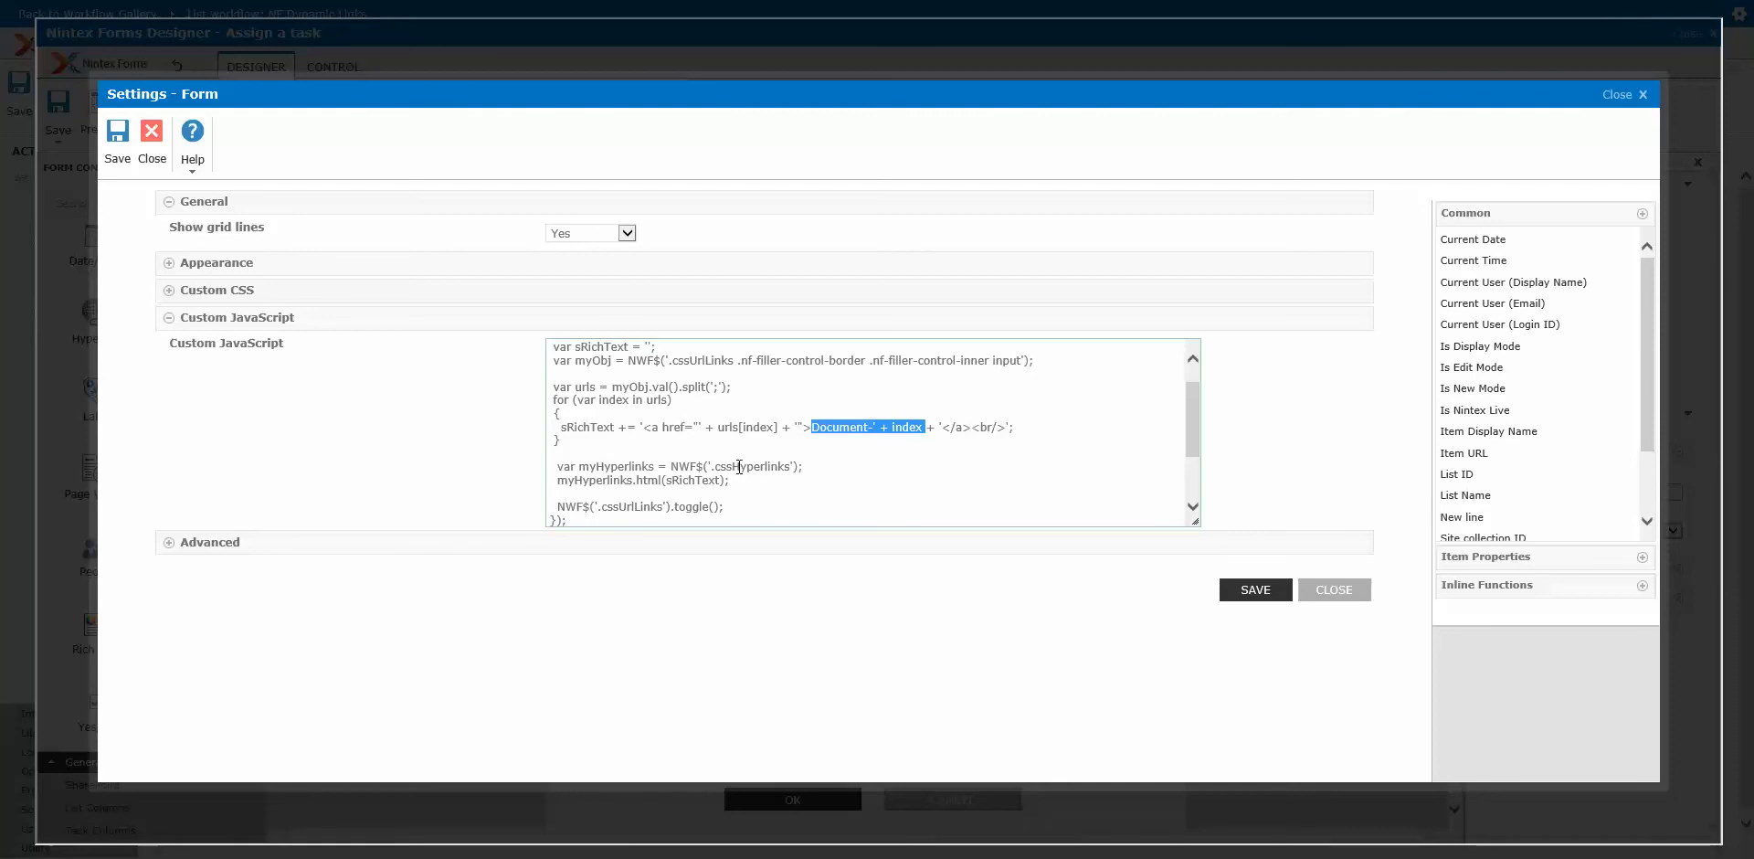
double_click(641, 480)
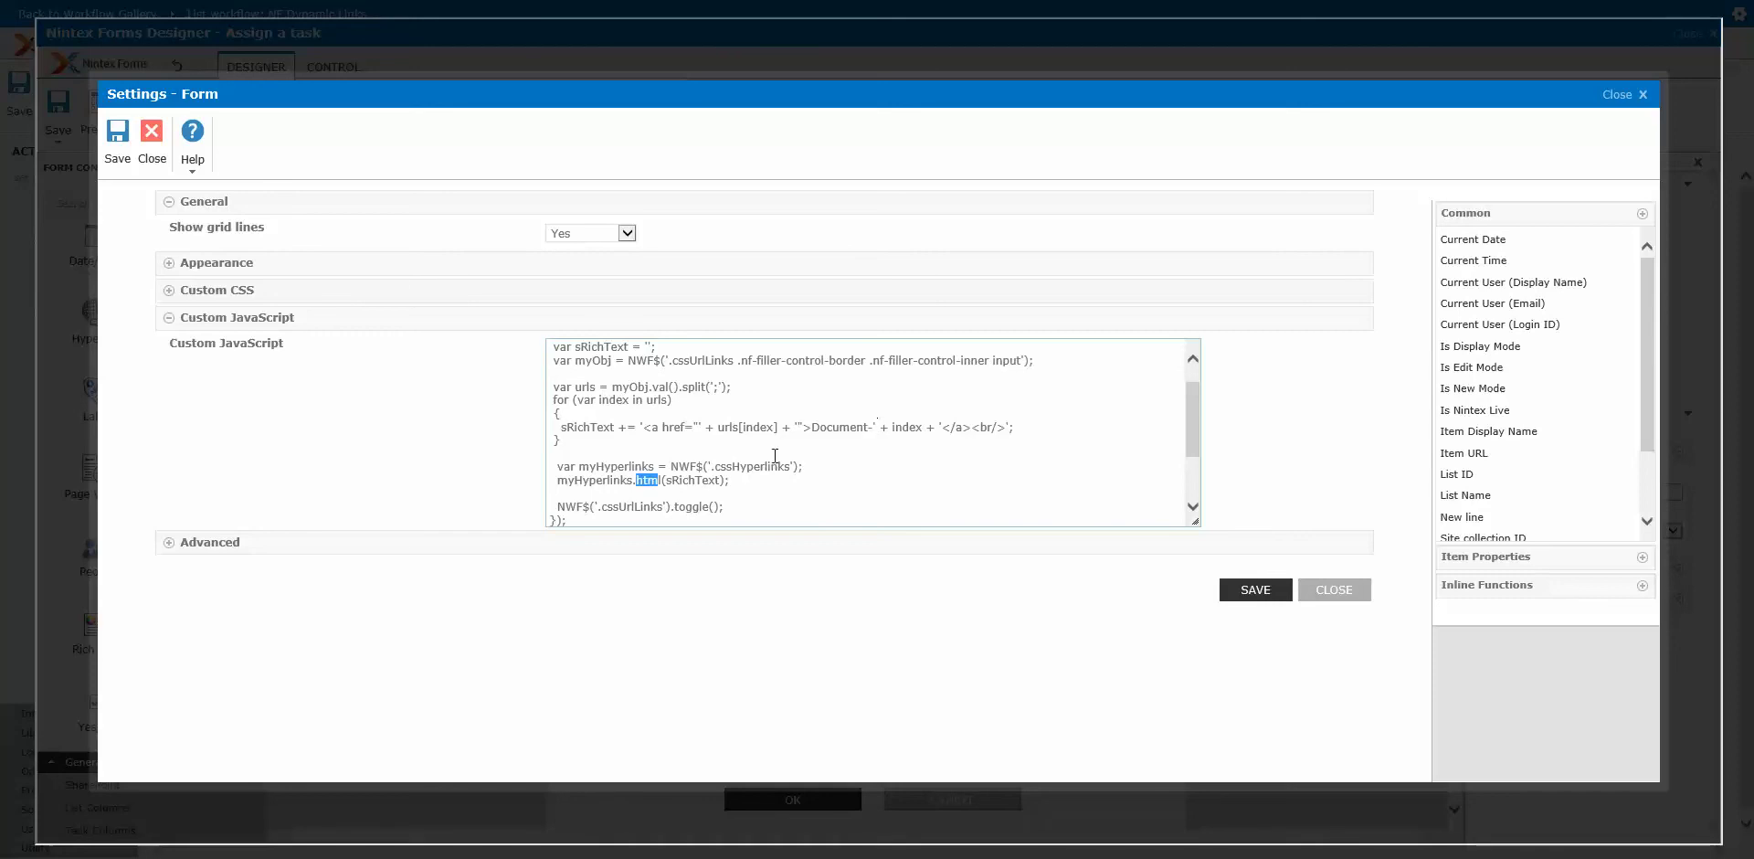
click(726, 508)
drag(727, 508, 556, 508)
click(654, 508)
drag(666, 508, 712, 511)
- Close the form settings and open the task form's Document-1 and Document-0 links in new tabs
mouse_move(370, 419)
click(1334, 588)
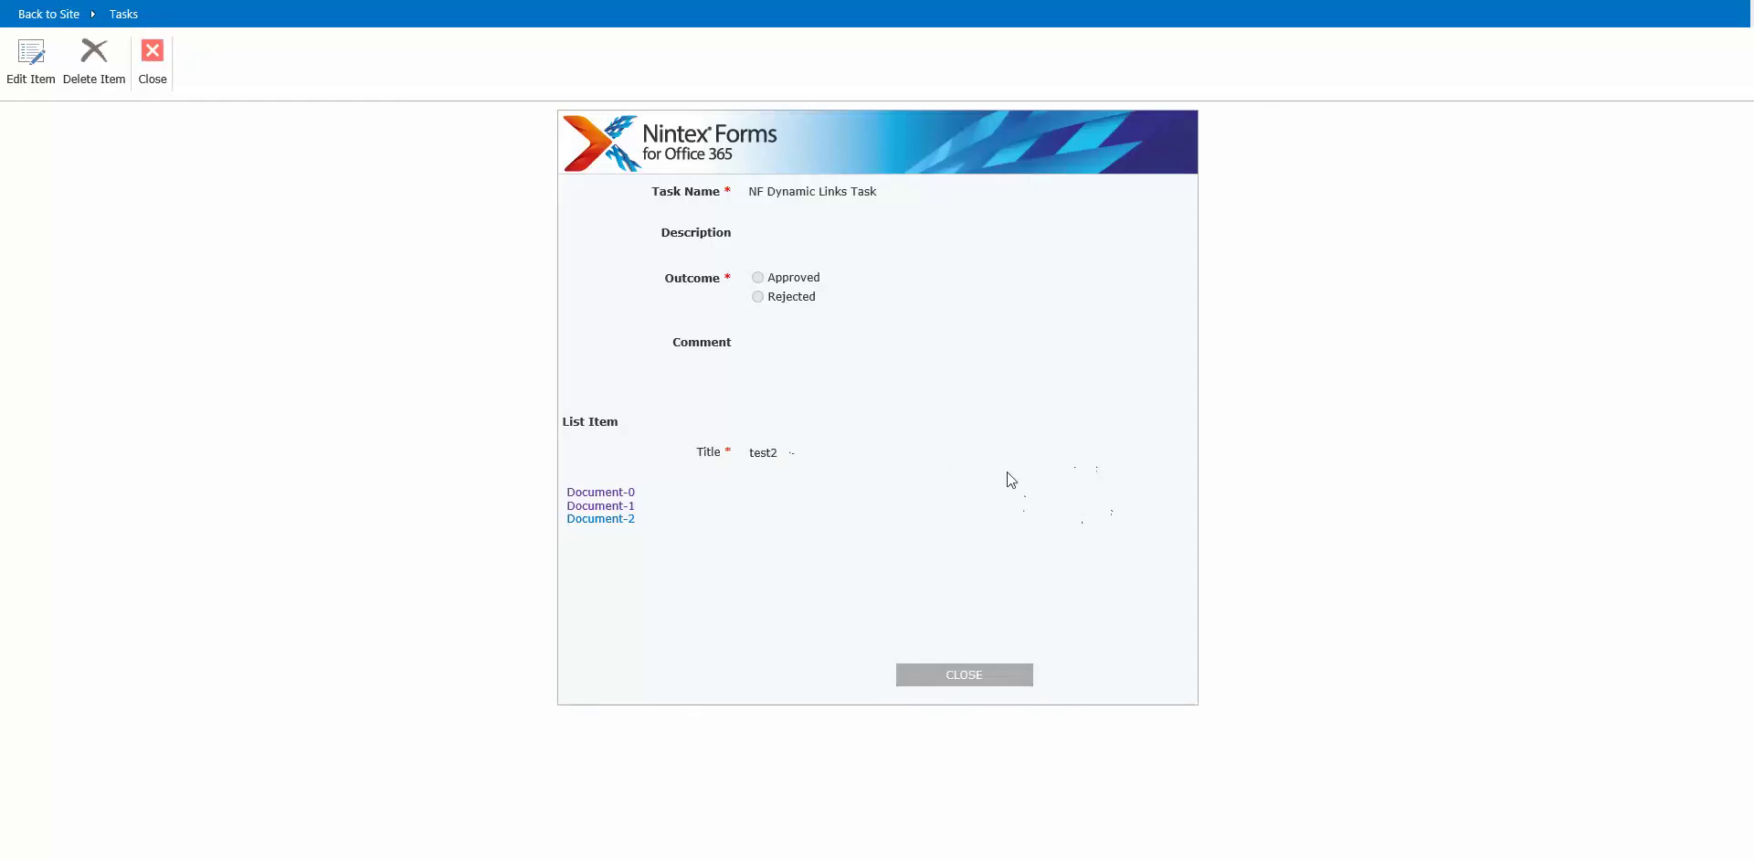
right_click(614, 498)
click(735, 557)
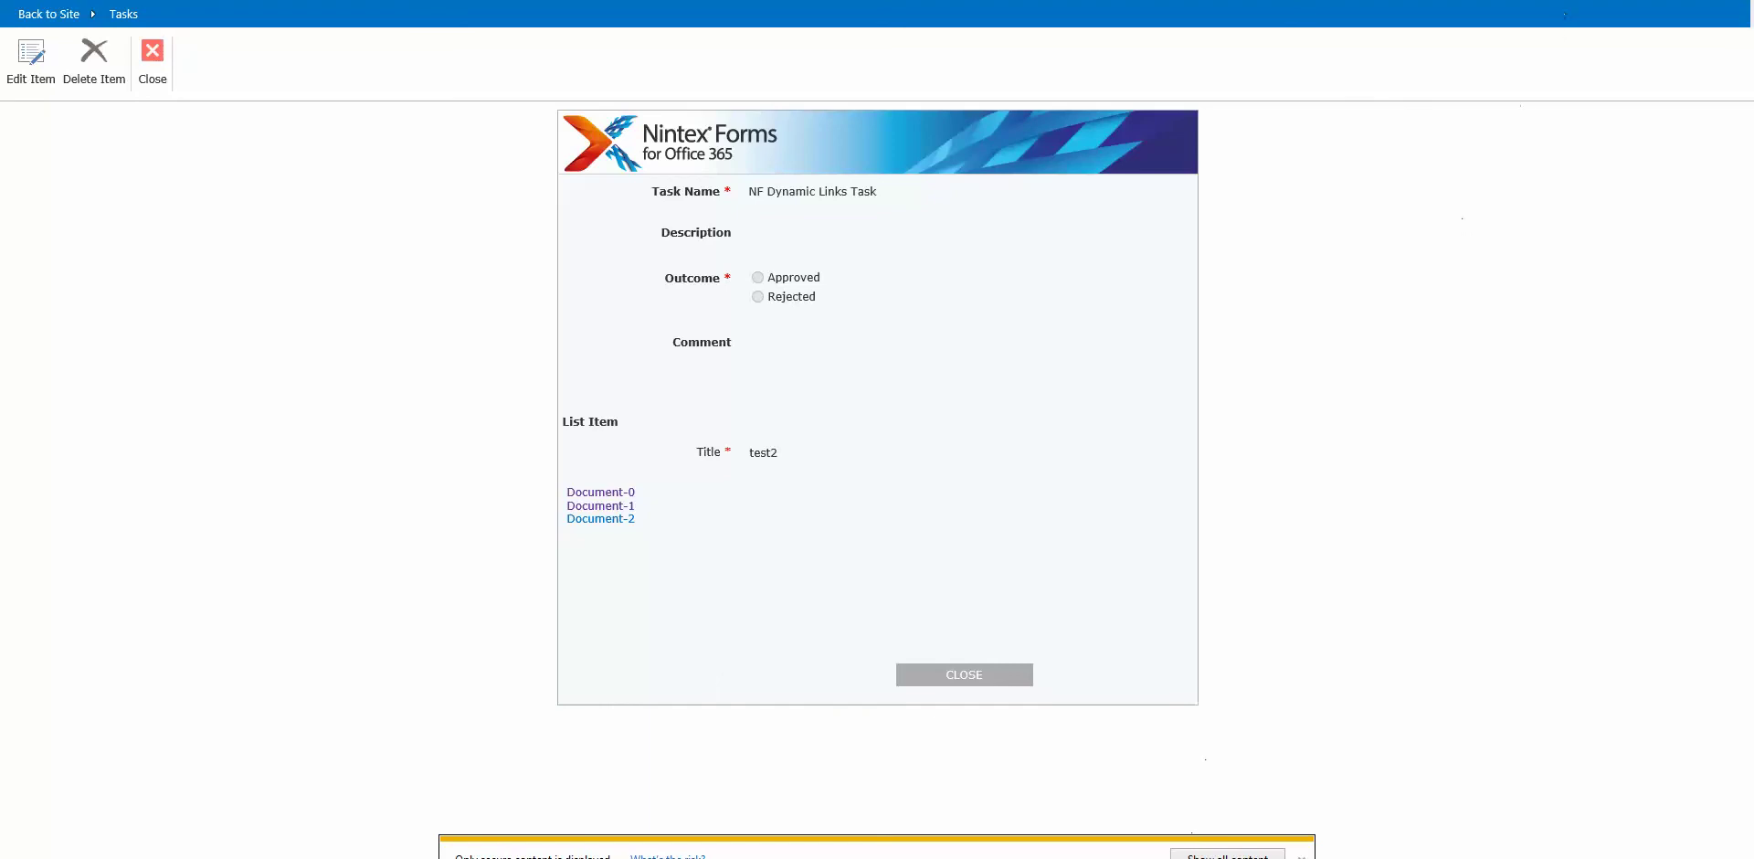
right_click(608, 516)
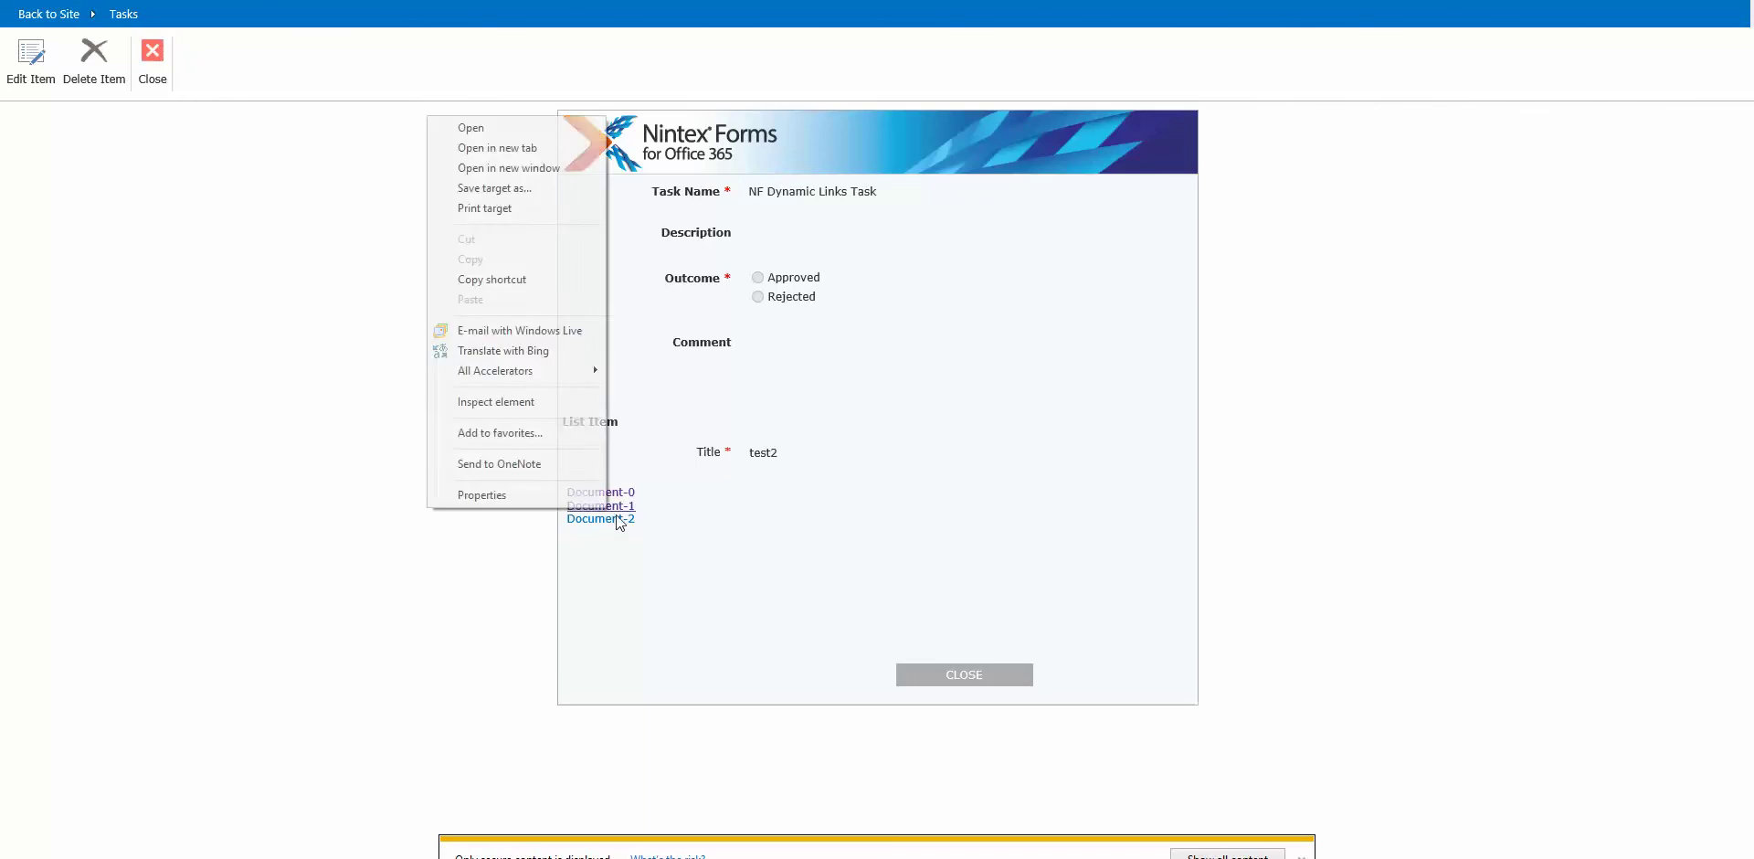
click(529, 143)
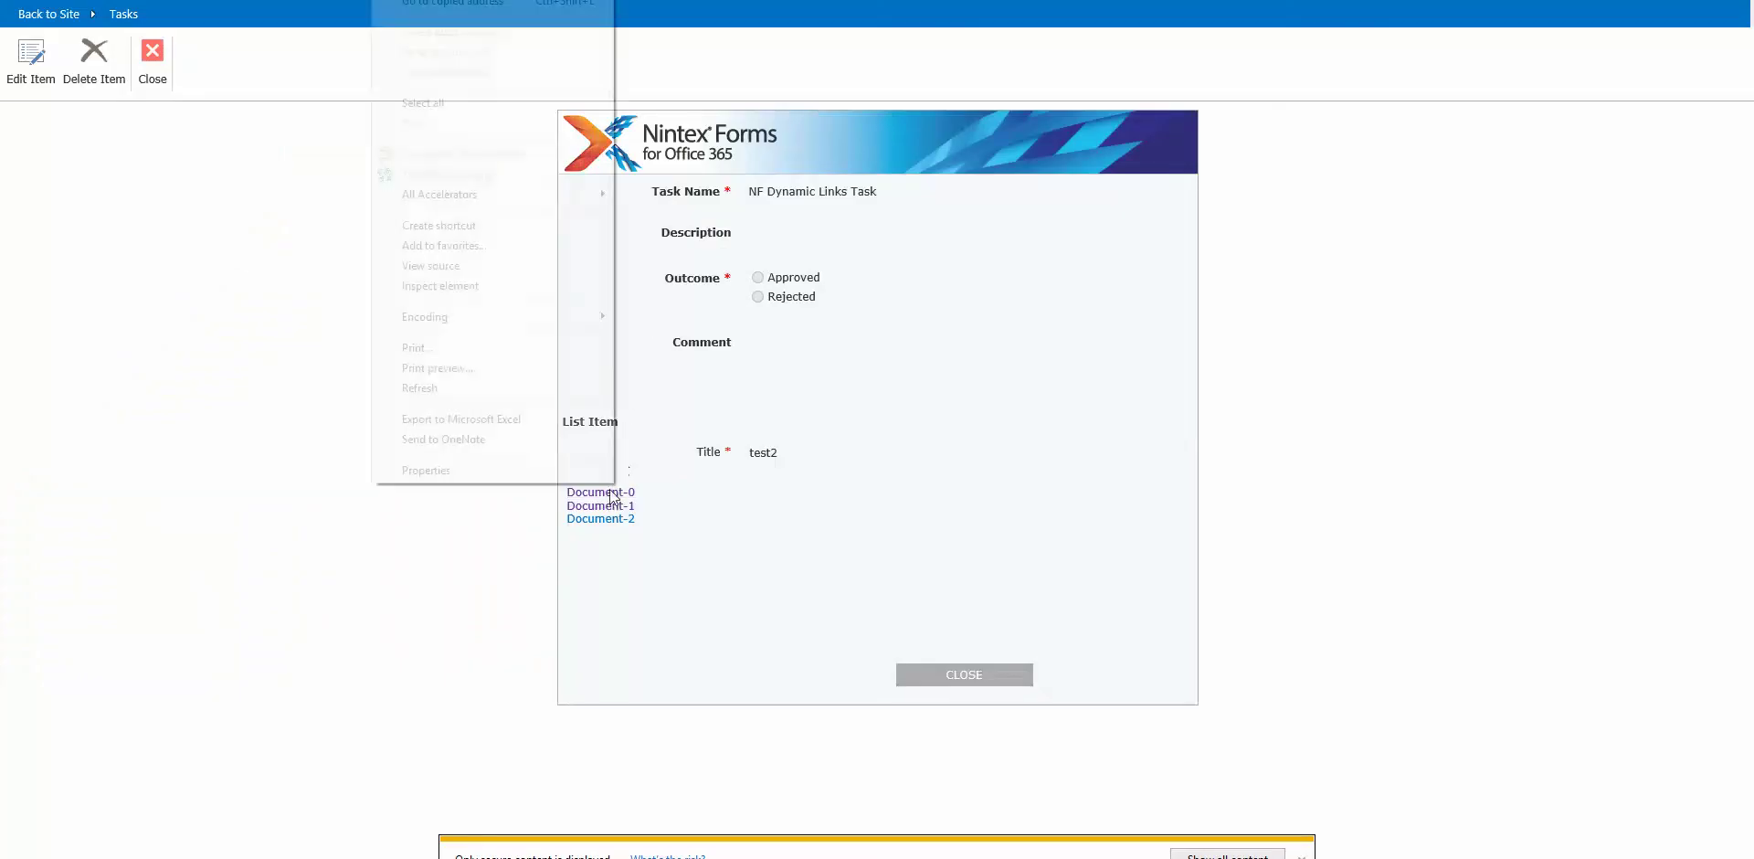
right_click(611, 493)
click(534, 142)
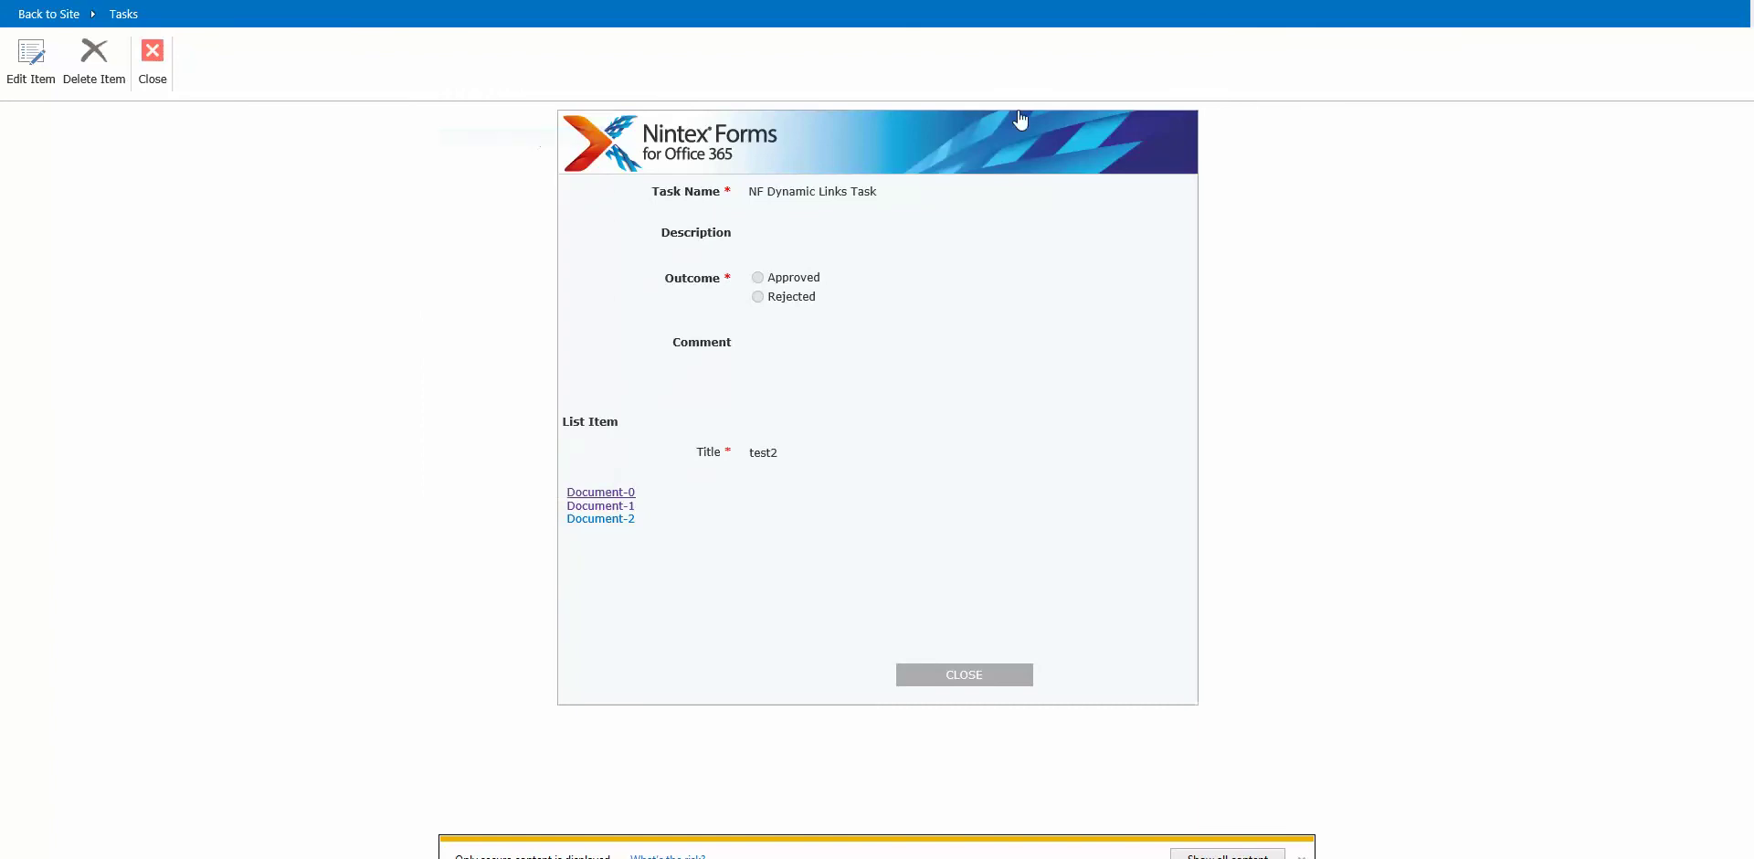